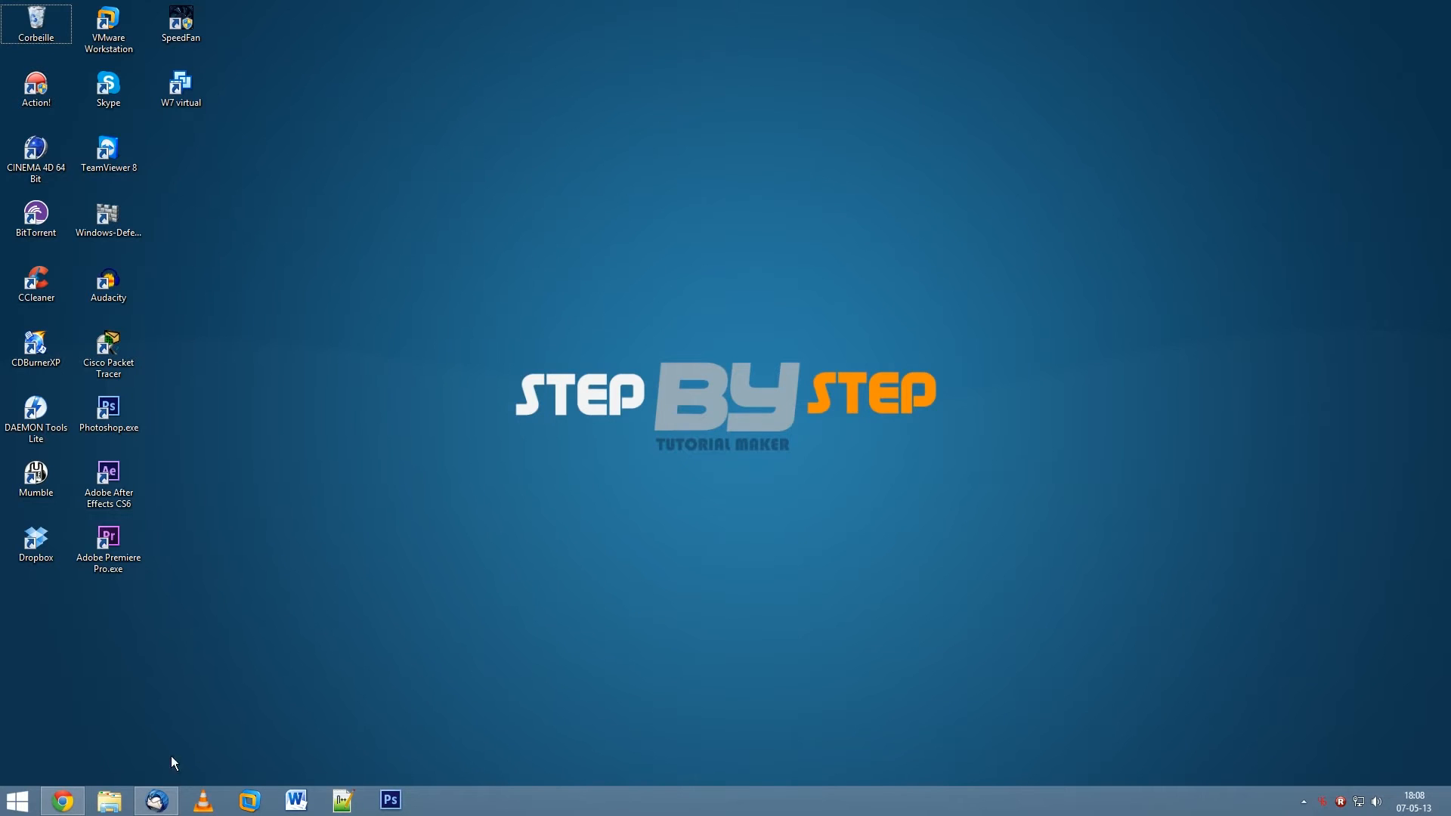
- Restore the Thunderbird inbox window from the taskbar and open the Outils menu
left_click(168, 806)
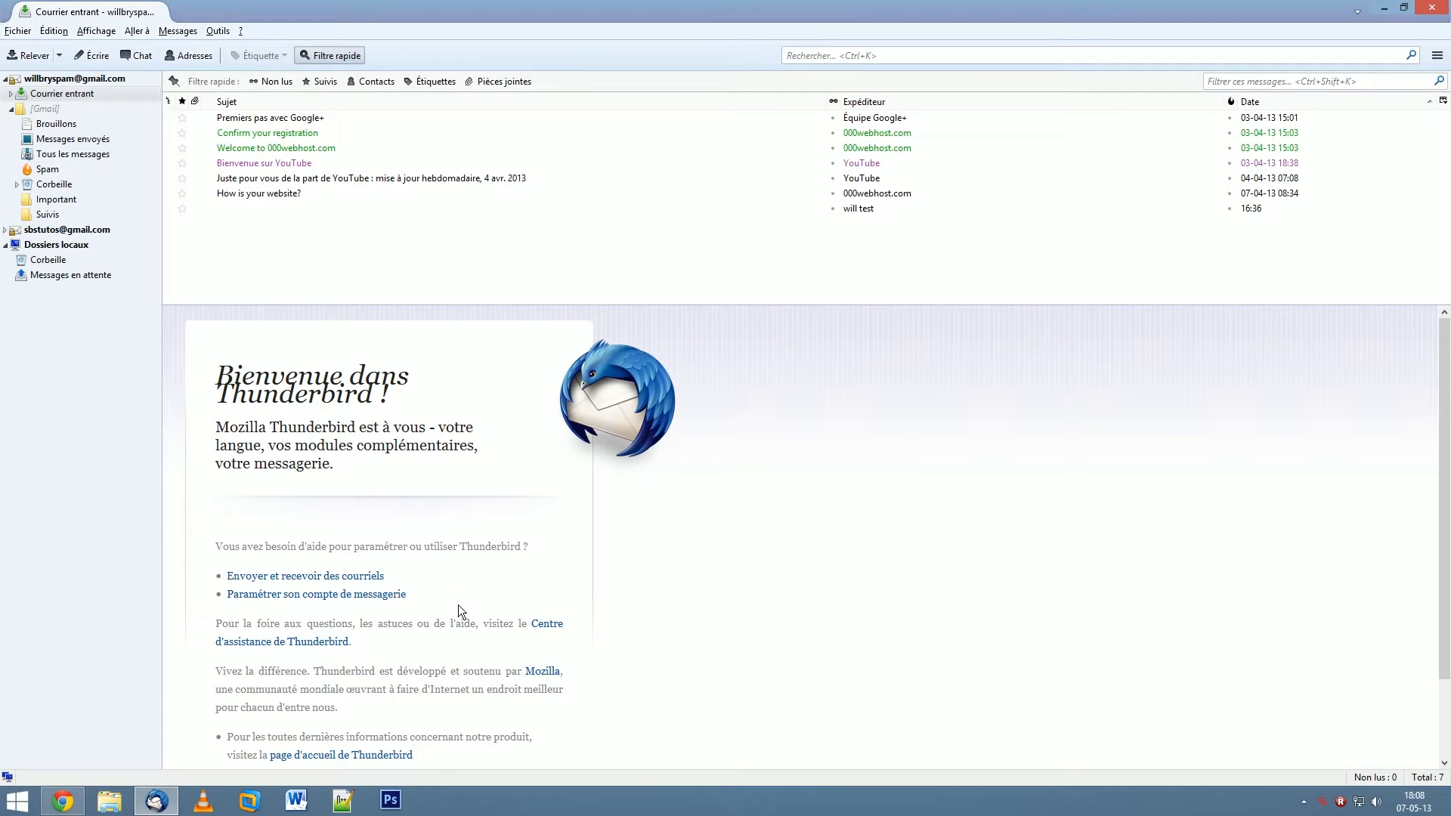
left_click(217, 33)
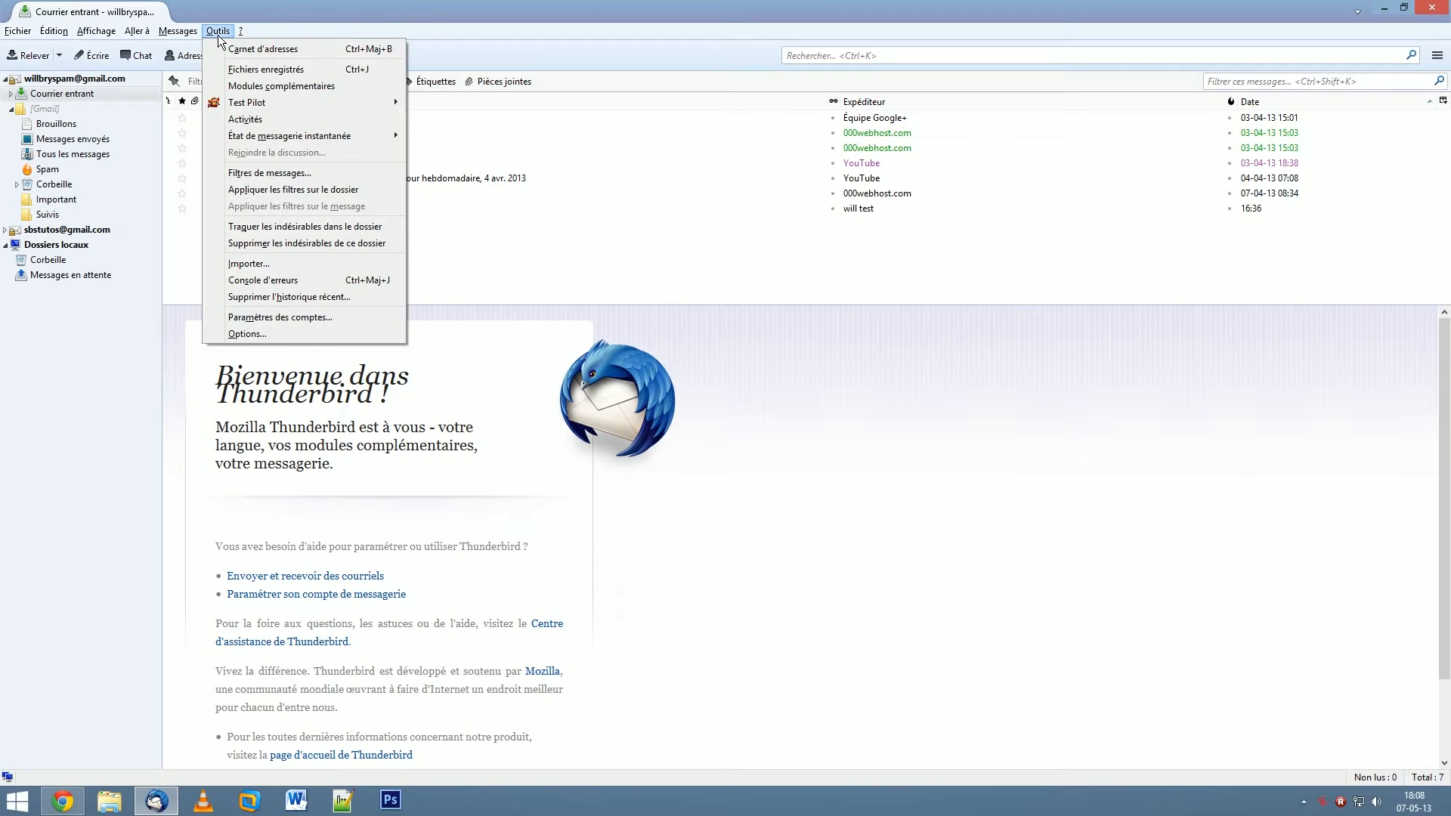
- Open Modules complémentaires and go to the Lightning add-on's detail page
left_click(268, 87)
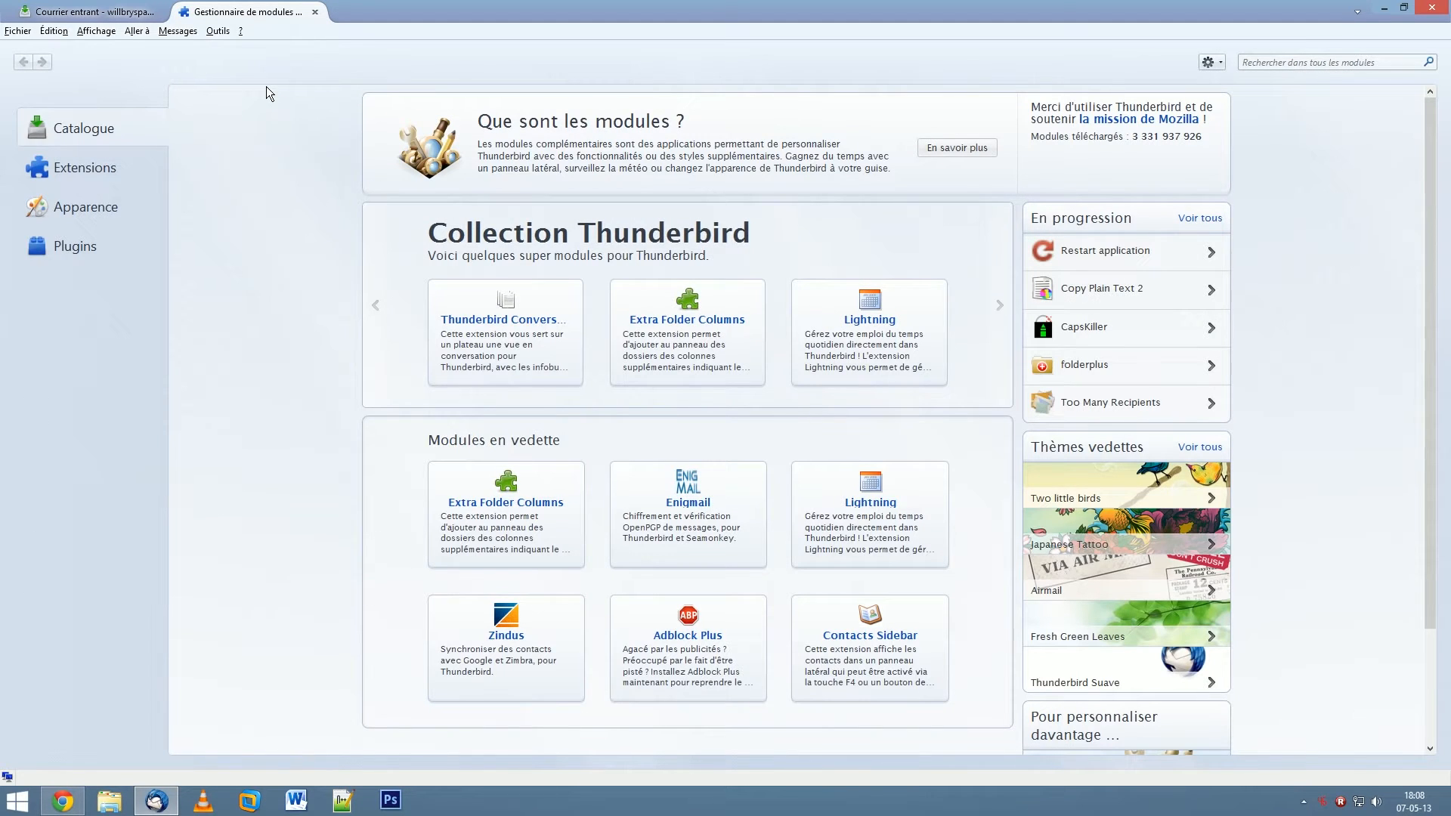
scroll(1173, 374, "down", 1)
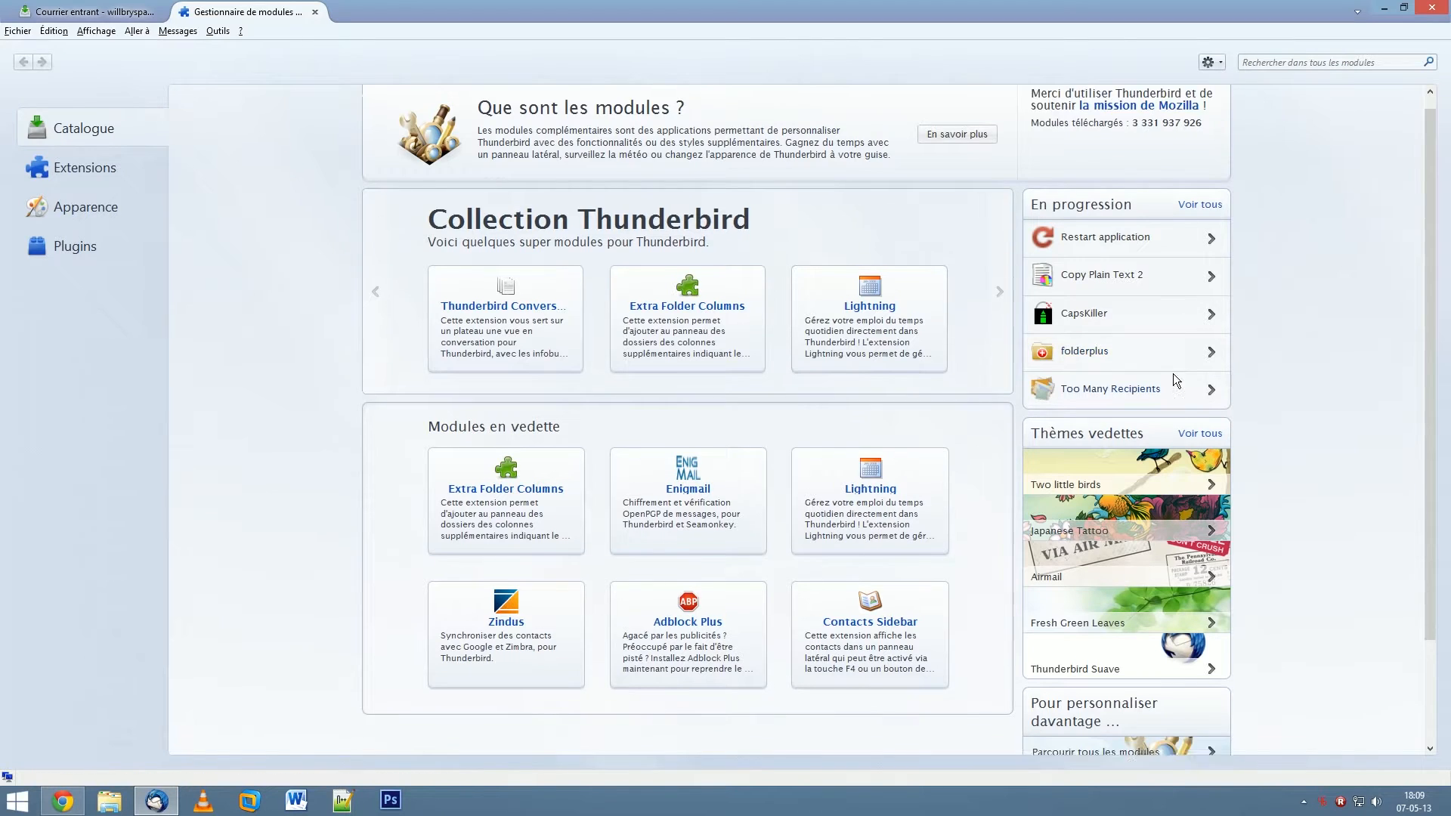
scroll(1173, 373, "down", 2)
scroll(1149, 450, "up", 3)
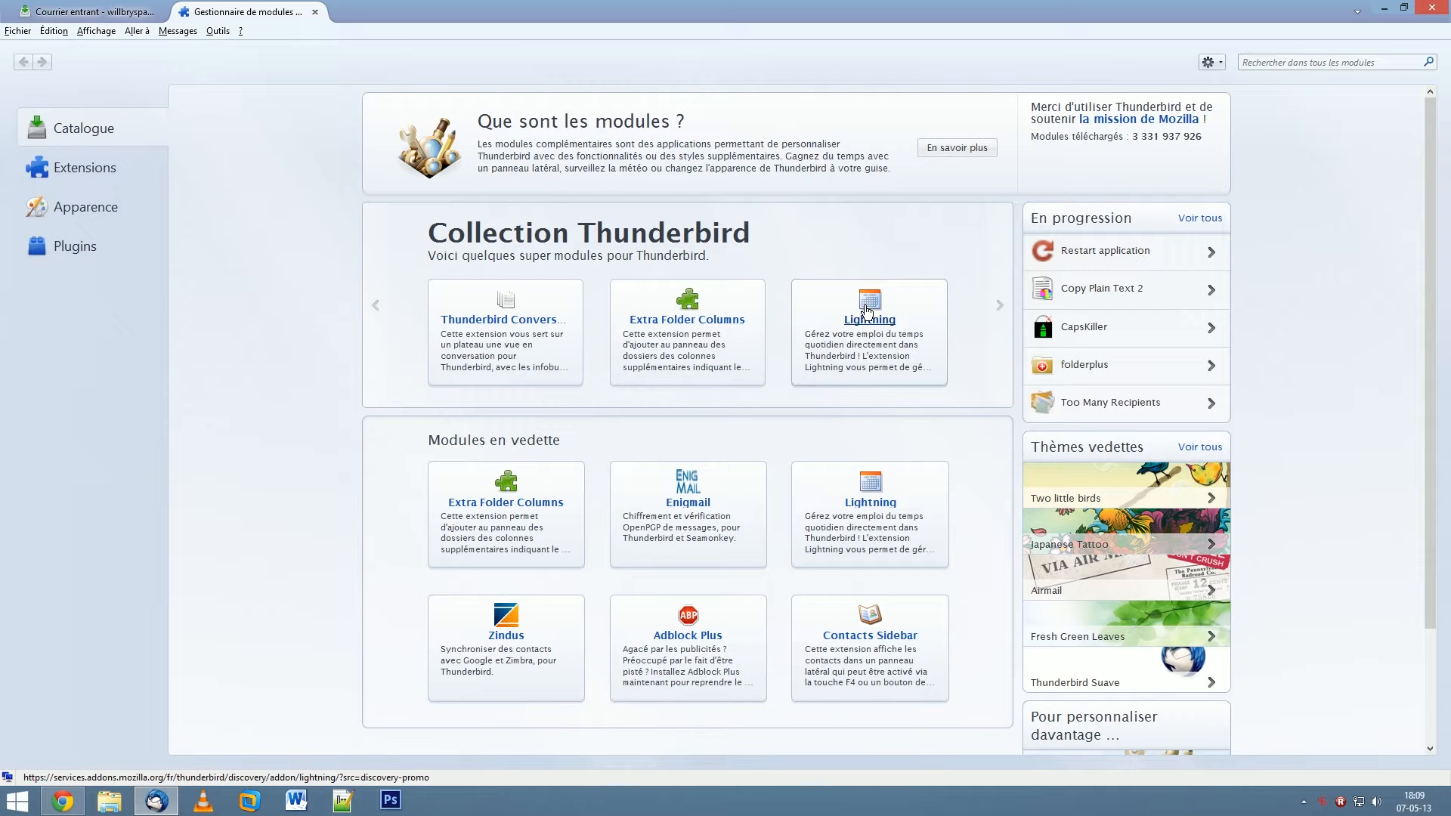
left_click(867, 312)
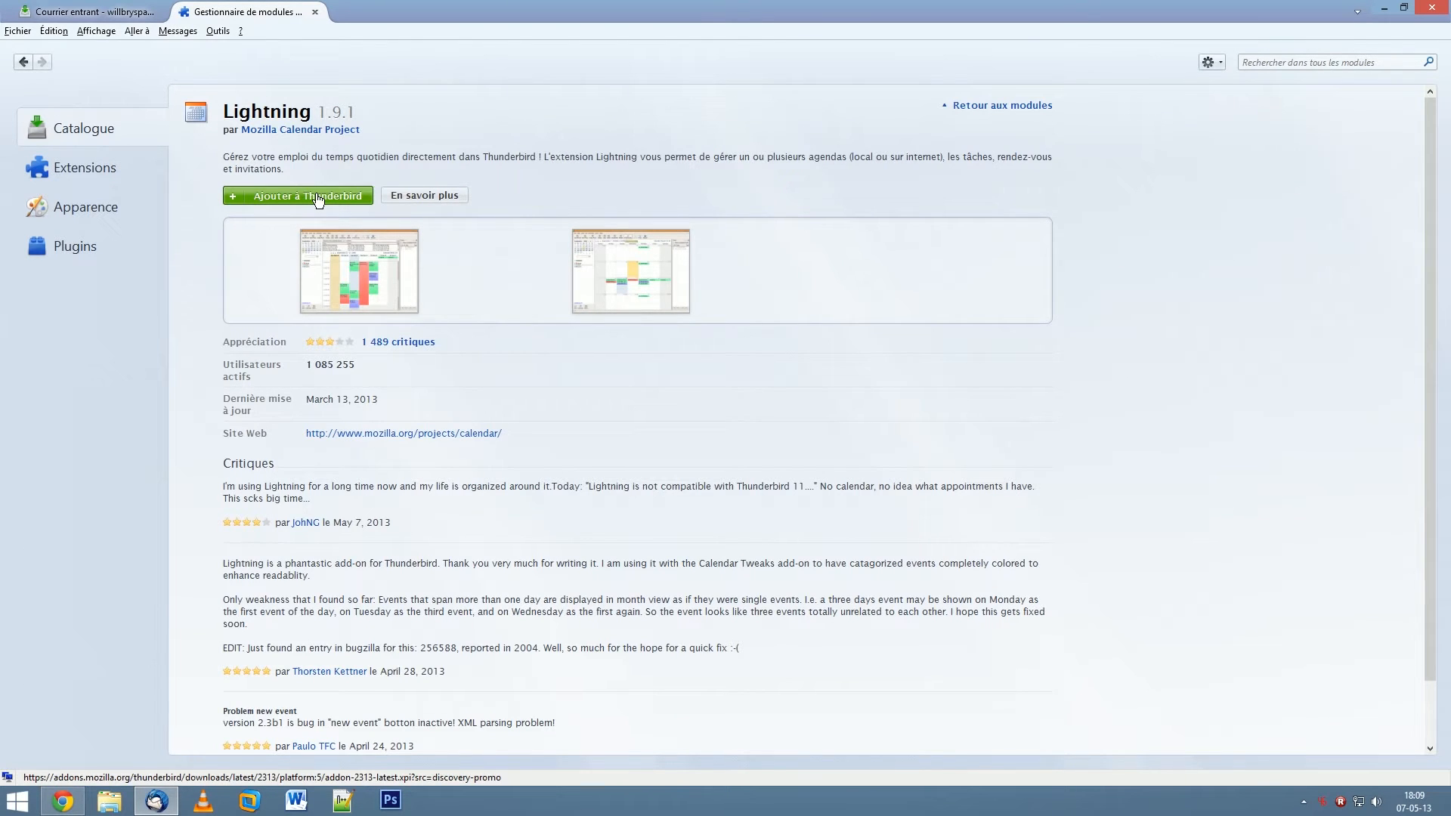
- Add Lightning 1.9.1 to Thunderbird and confirm its installation
left_click(318, 198)
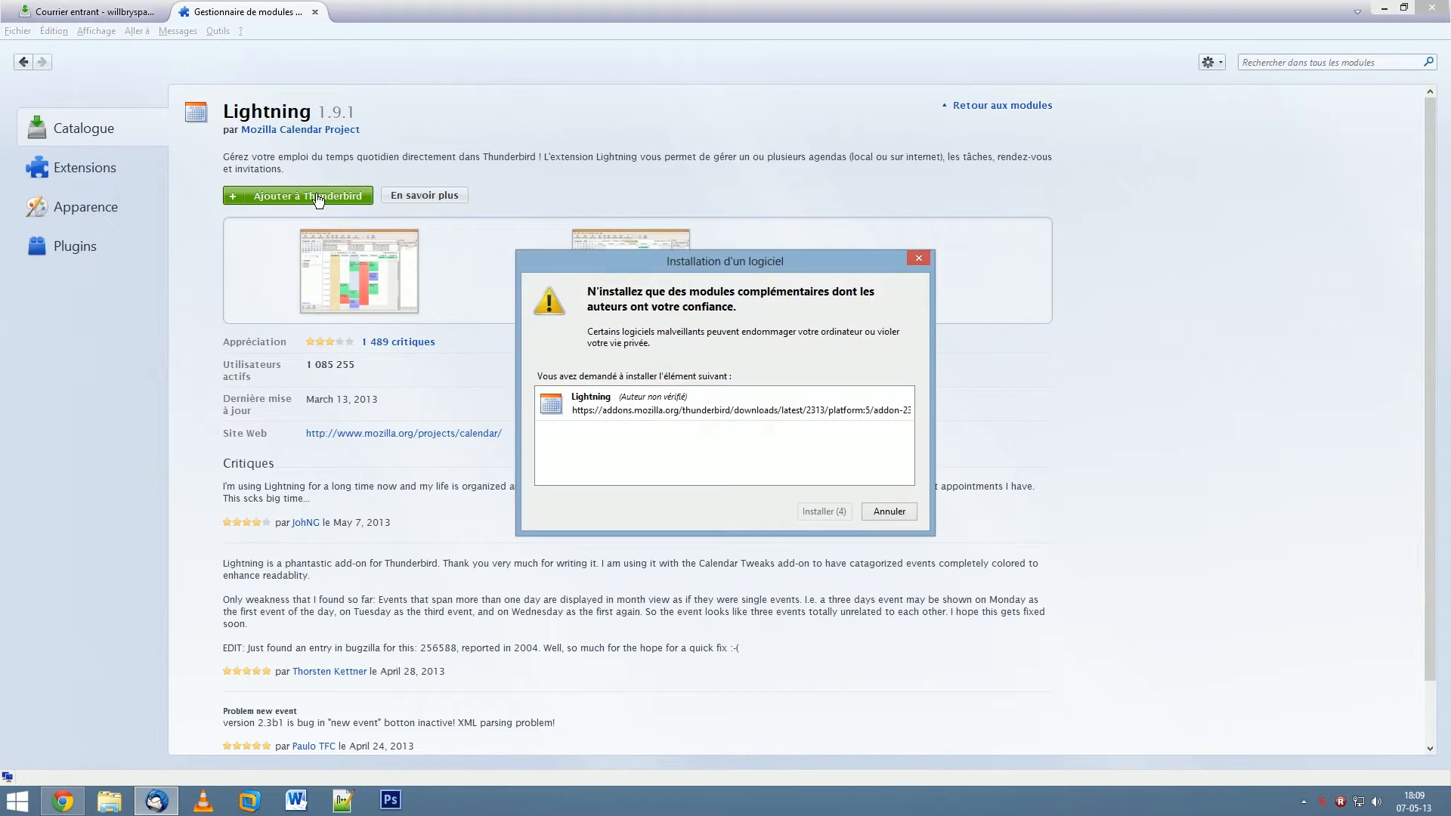
left_click(830, 512)
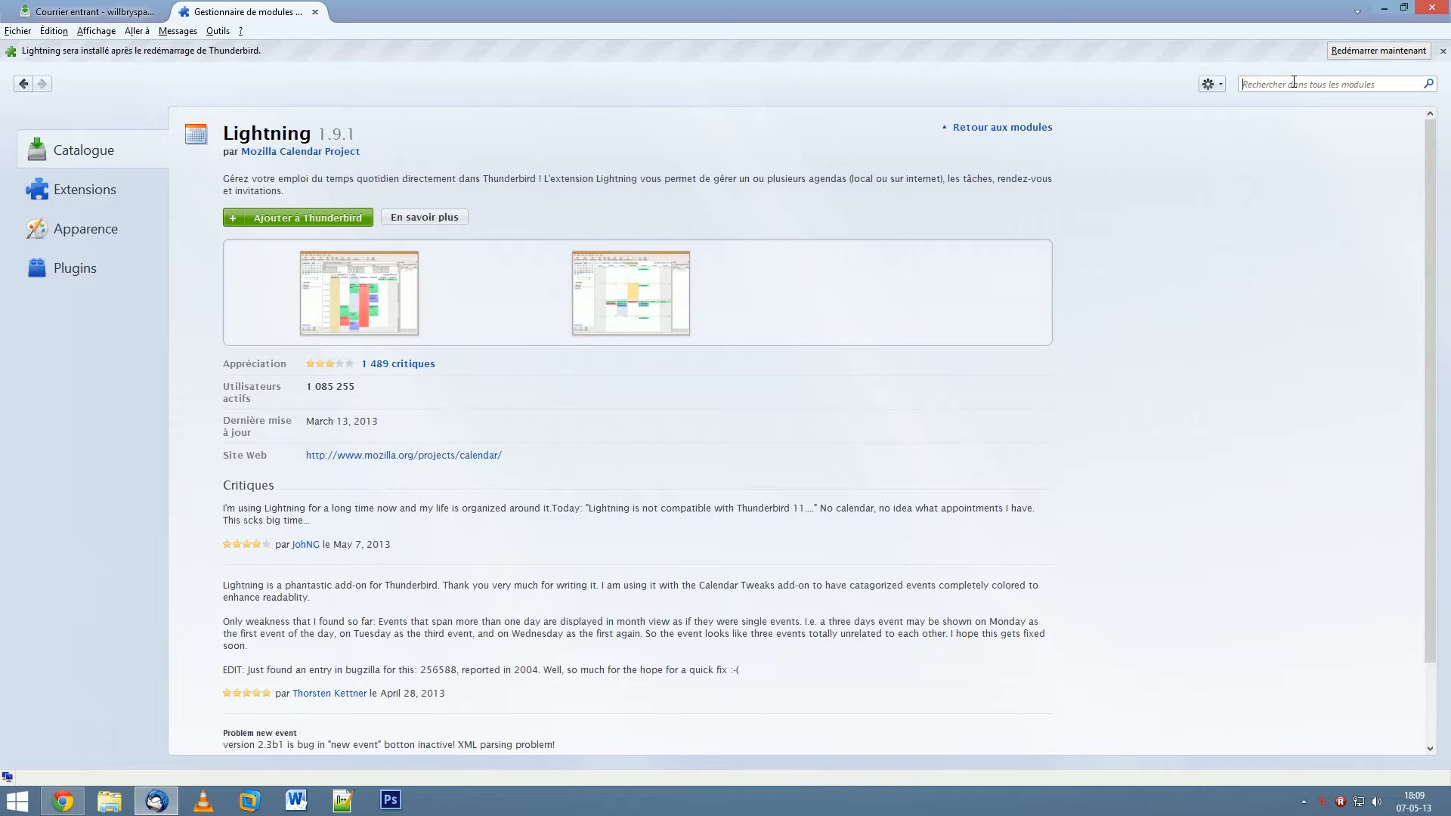
- Search add-ons for 'google', install Fournisseur pour Google Agenda 0.18, and restart Thunderbird
type("google")
key("Return")
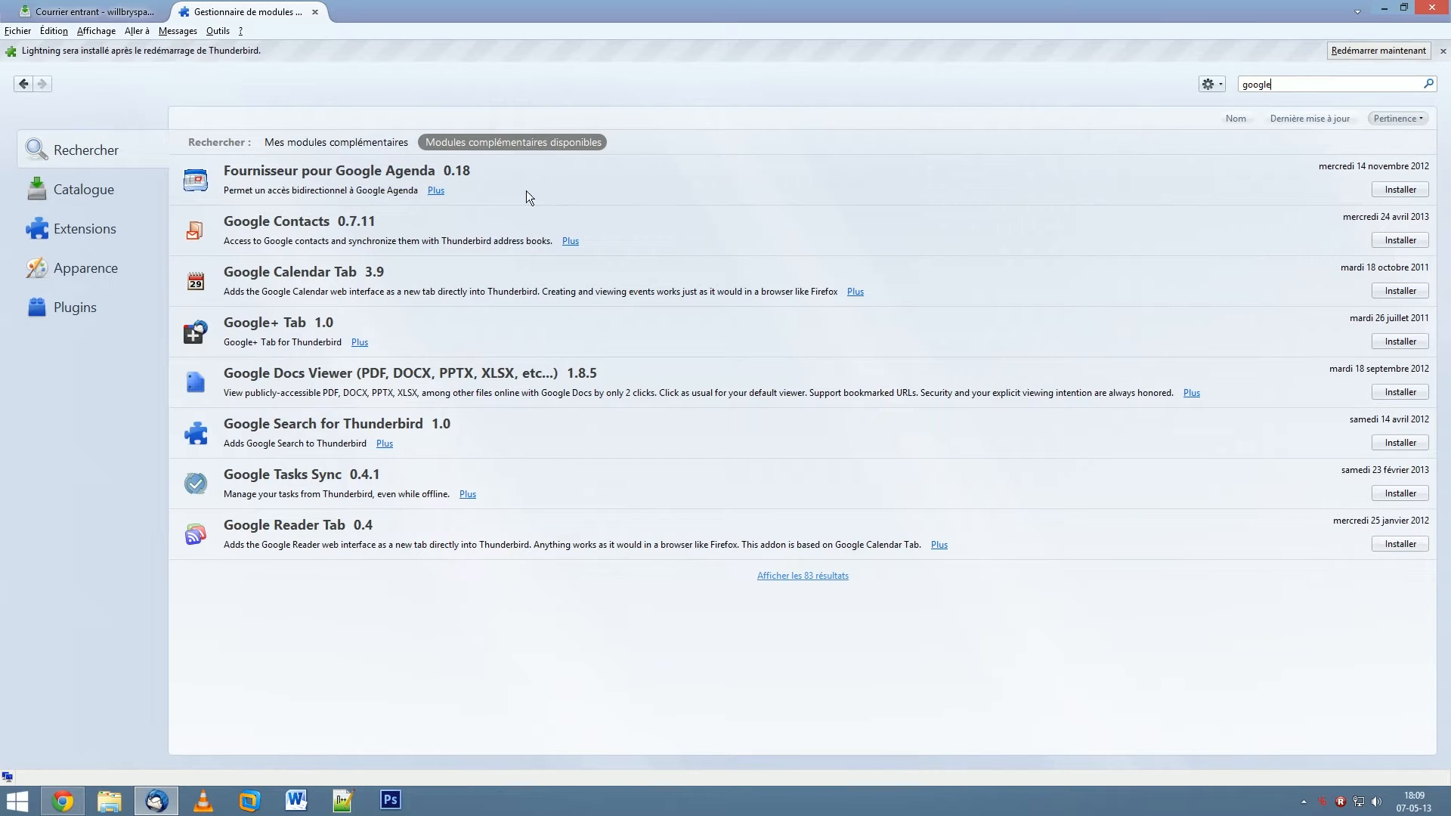
left_click(1257, 203)
left_click(1392, 189)
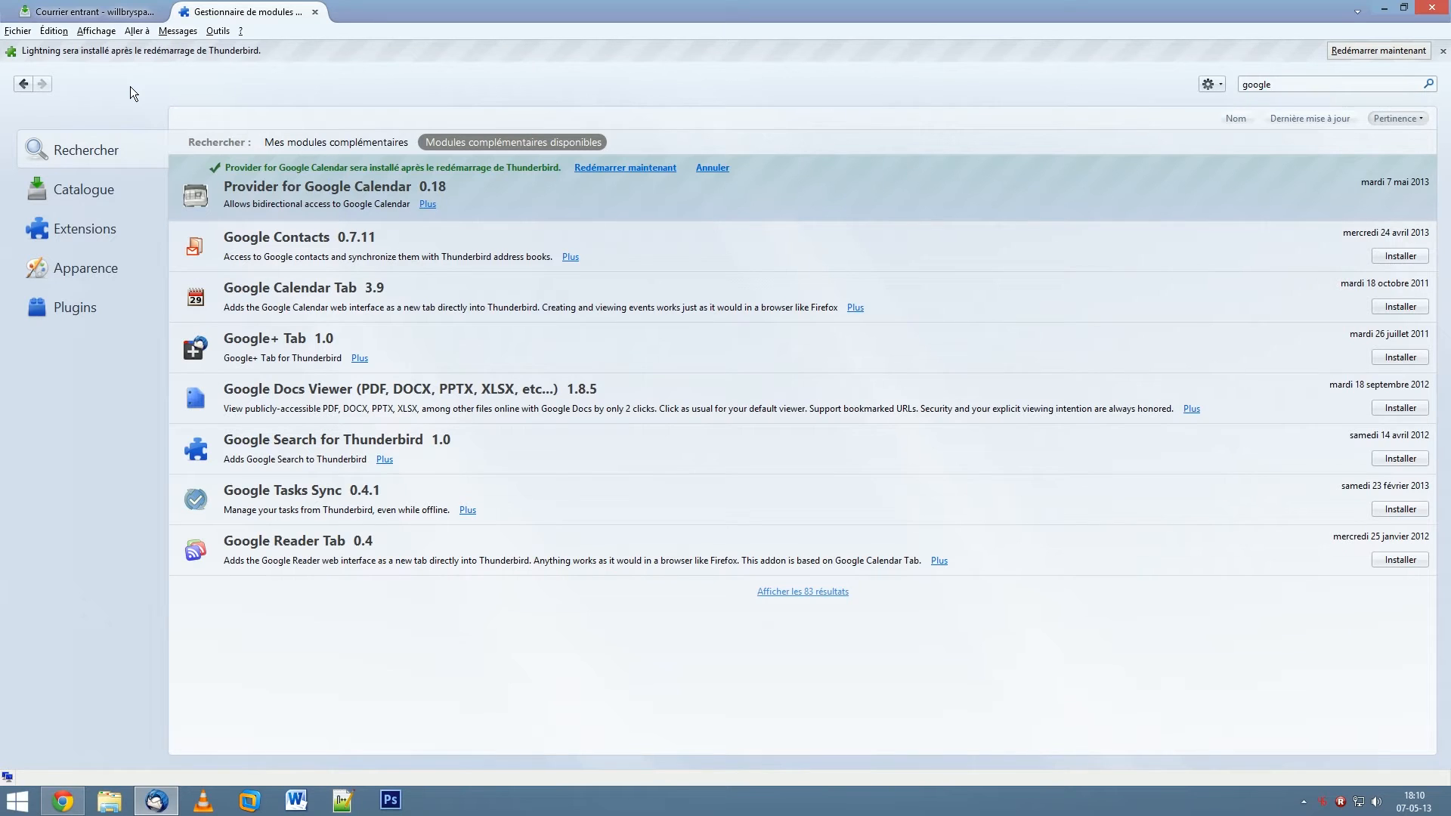
left_click(1368, 50)
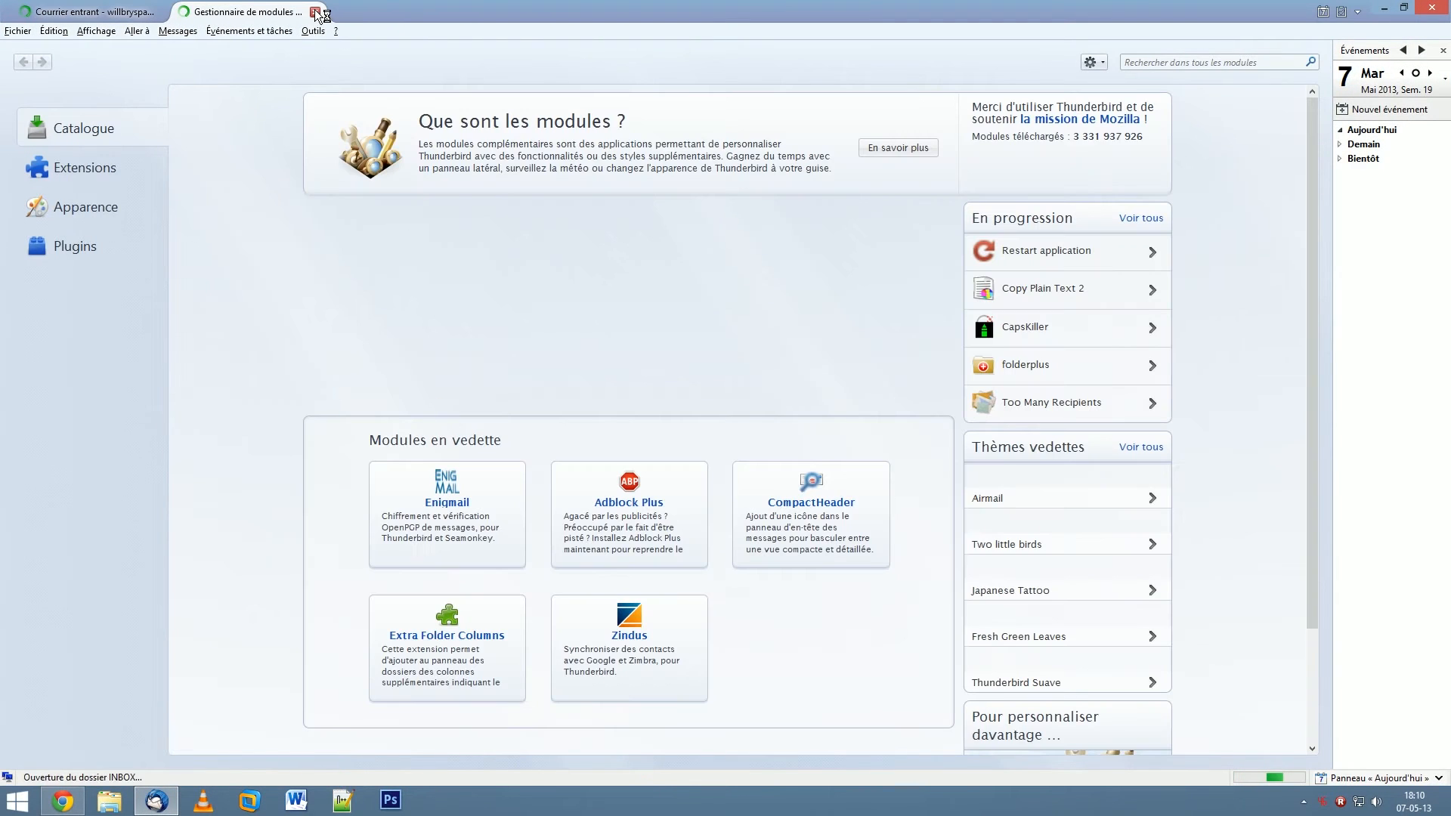
- Close the add-ons tab and show the Agenda as a May 2013 month view without the Tâches pane
left_click(316, 13)
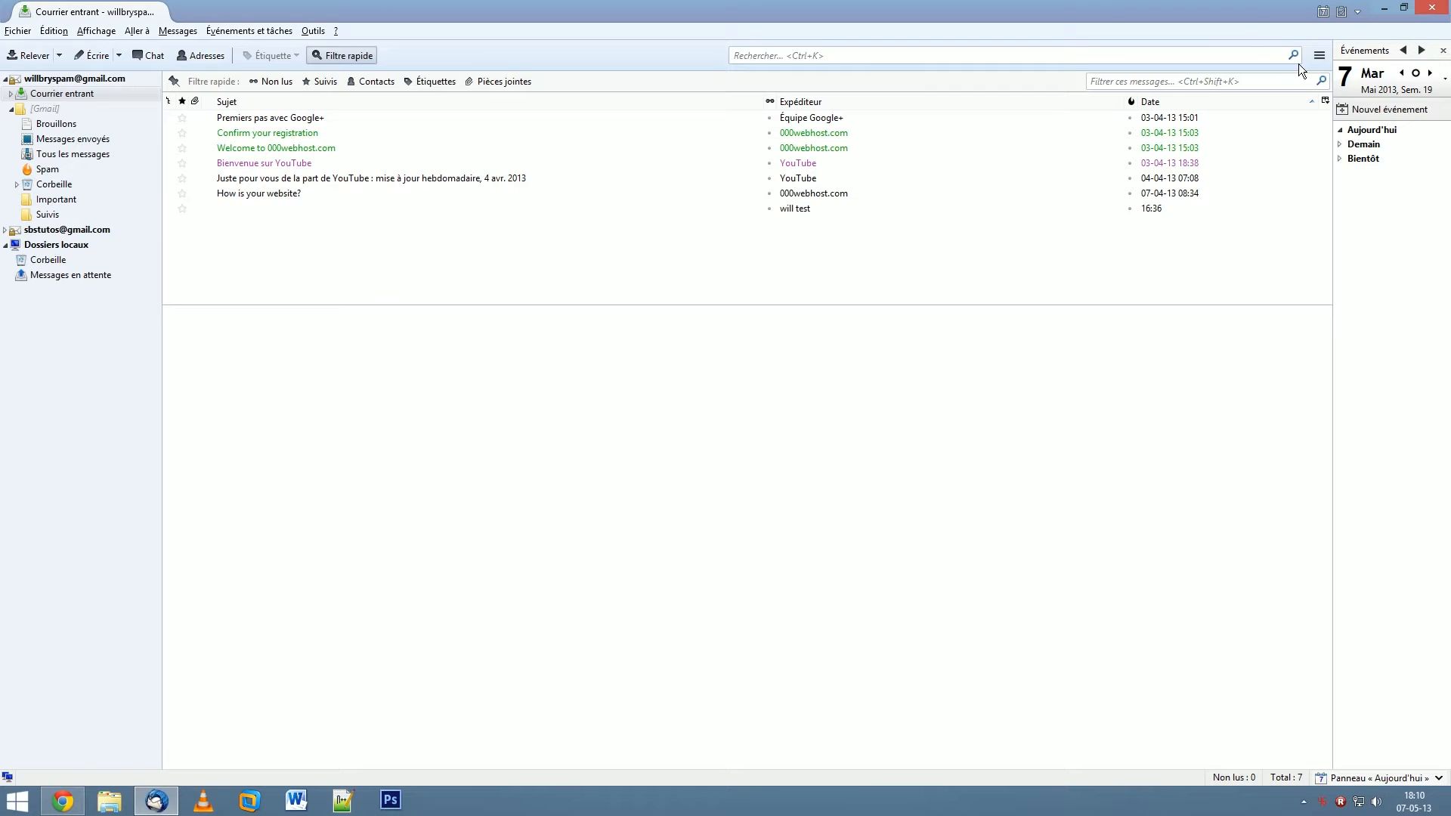
left_click(1325, 13)
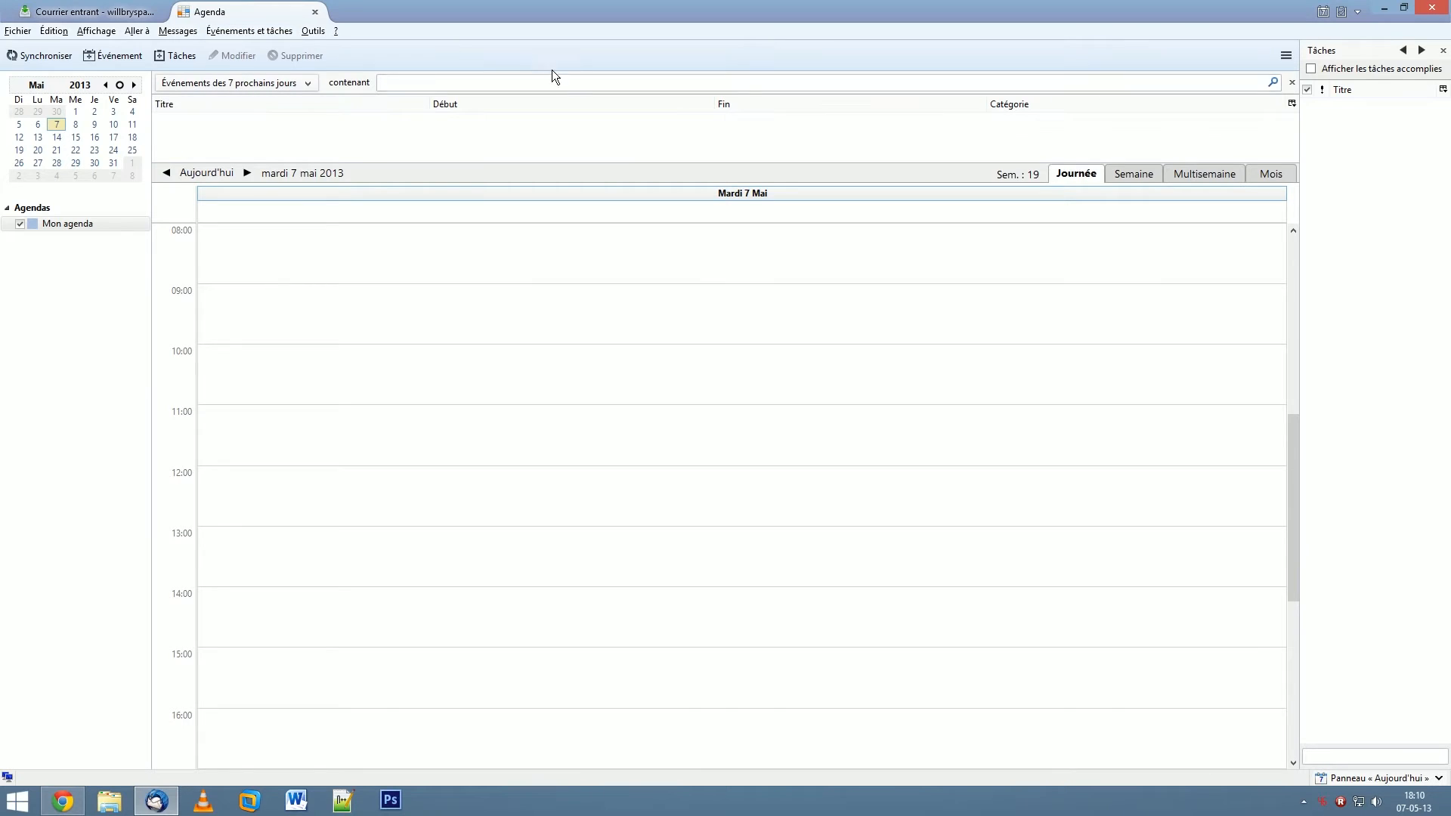
left_click(1148, 178)
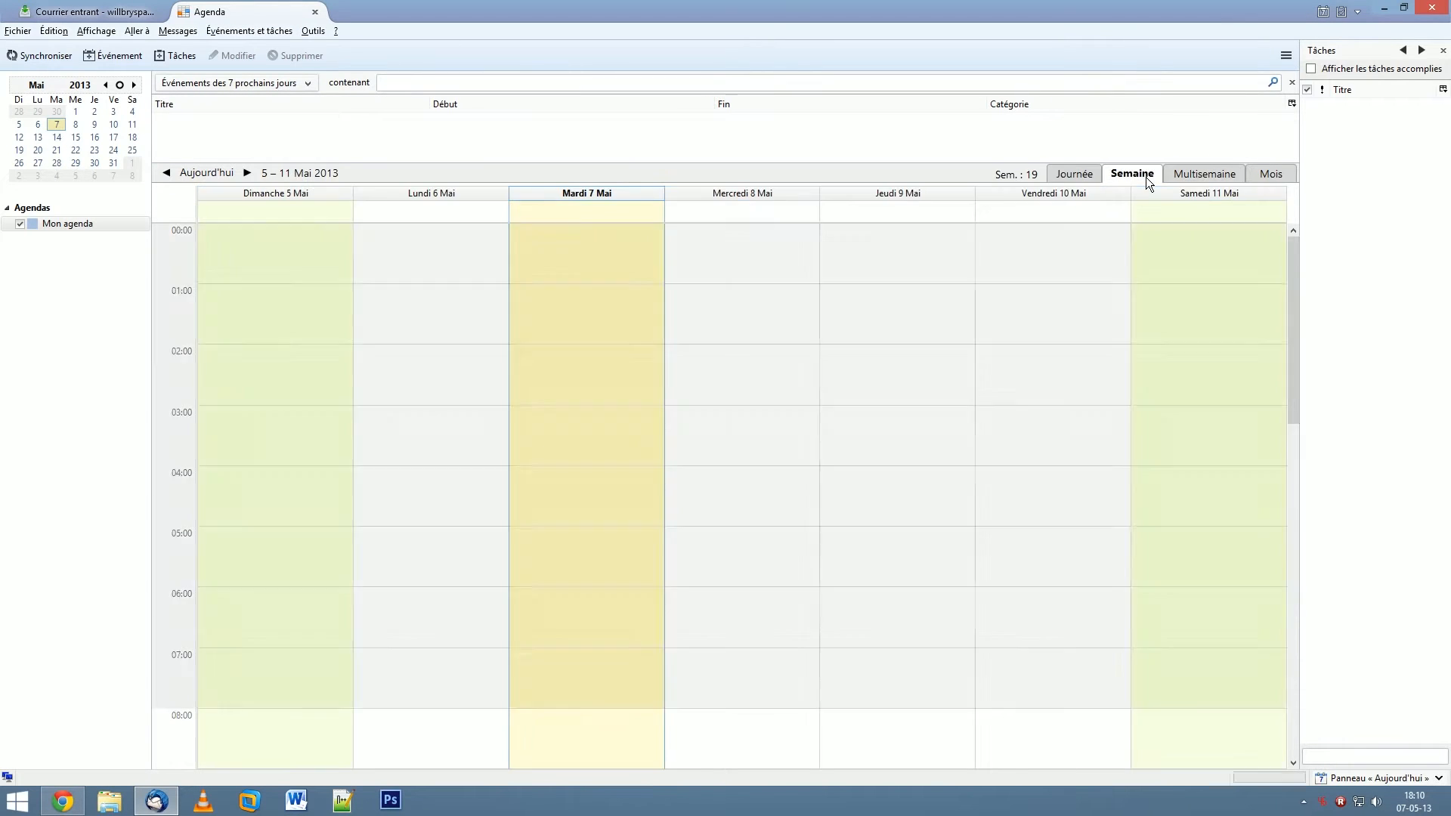
left_click(1201, 183)
left_click(1270, 182)
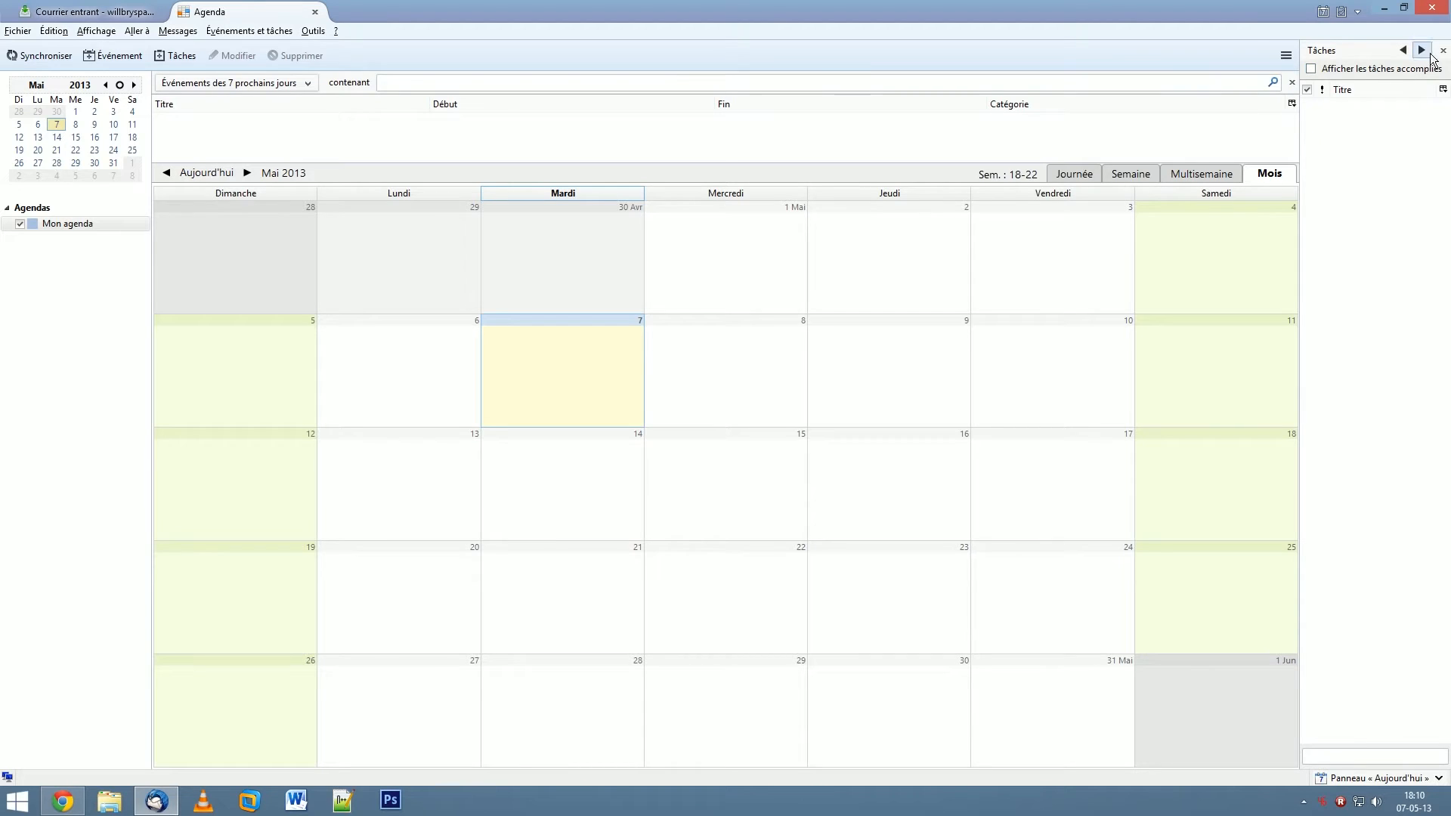
left_click(1444, 51)
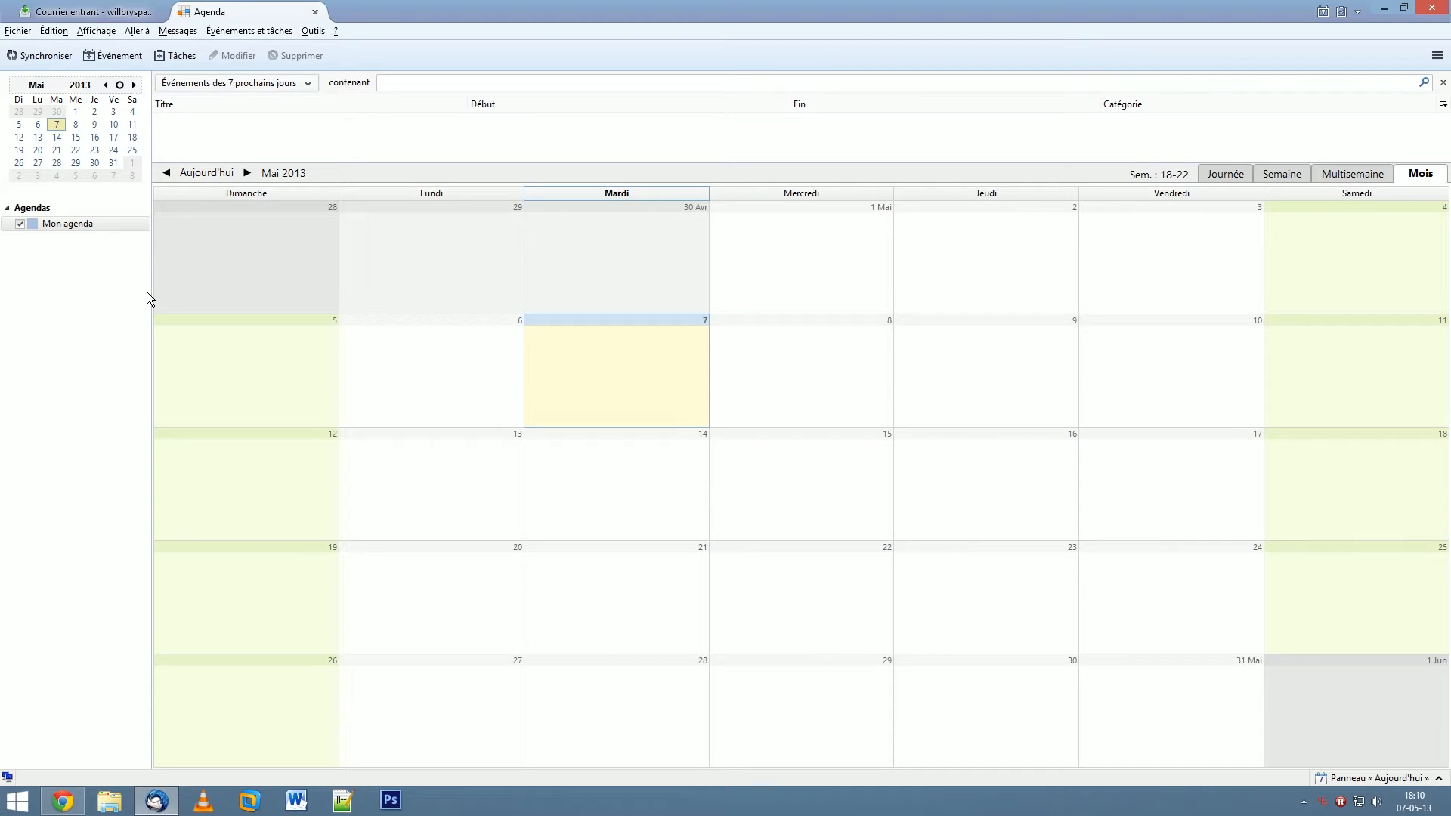
double_click(635, 391)
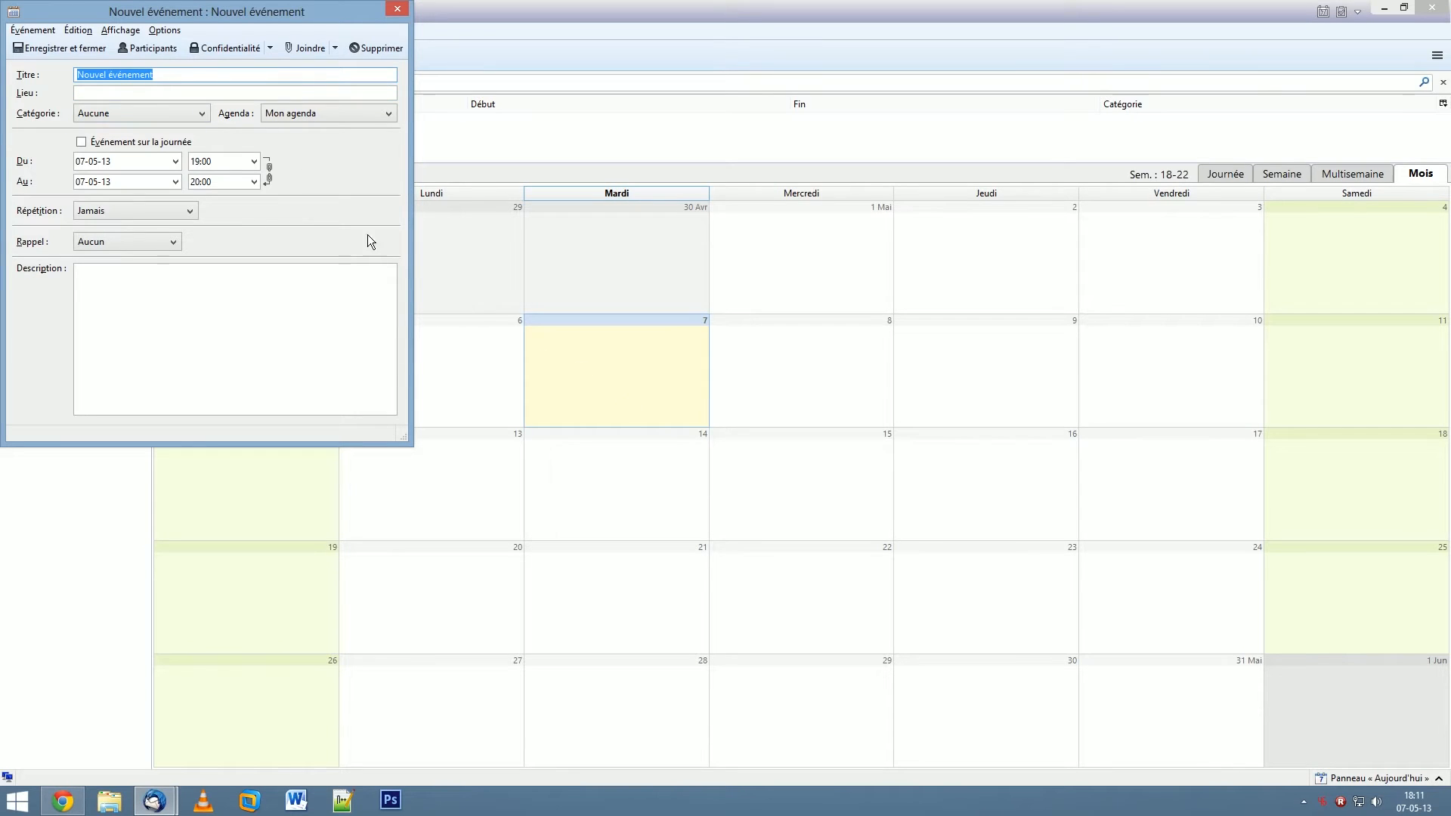
left_click(396, 10)
left_click(48, 308)
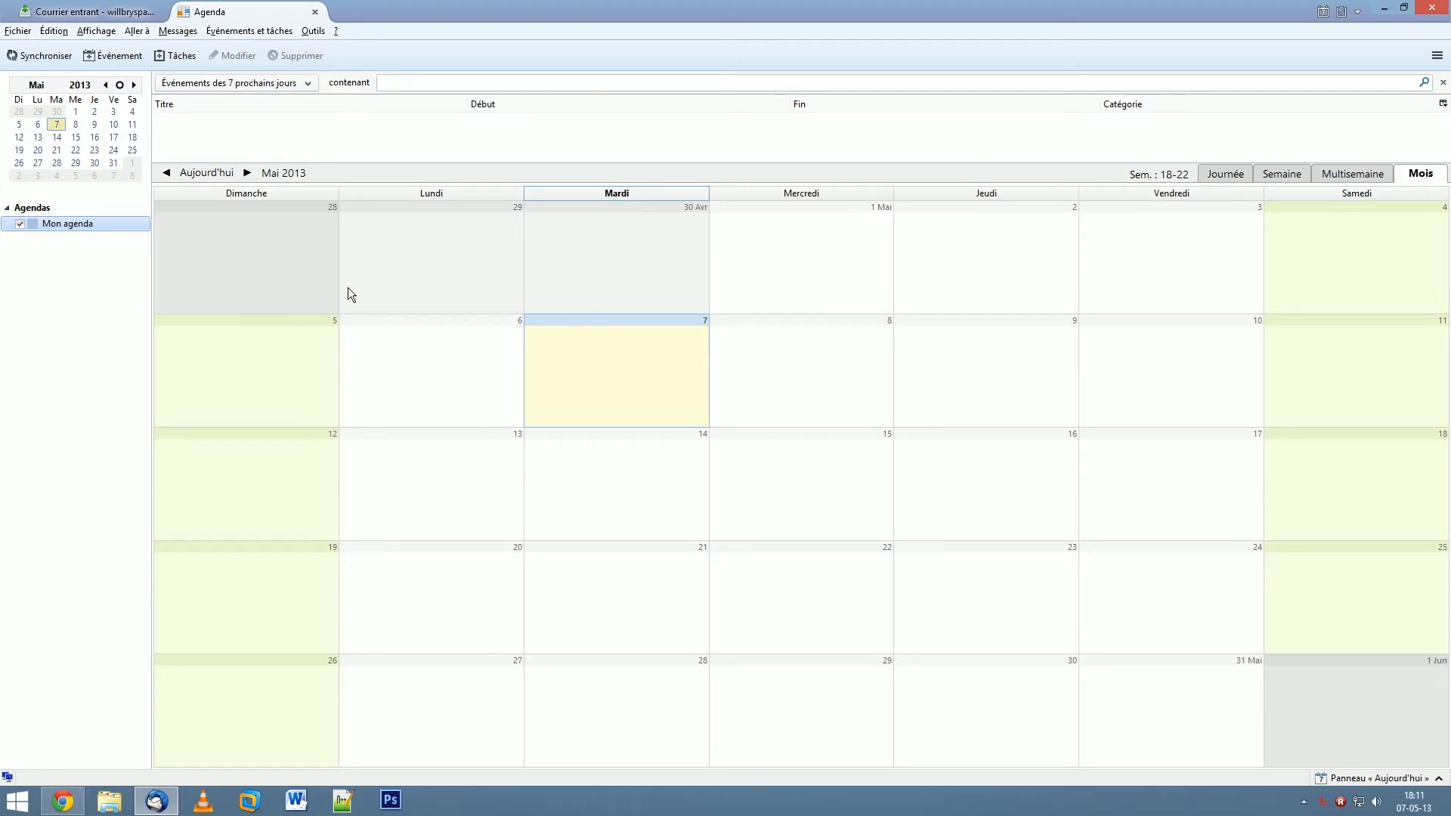
left_click(786, 387)
left_click(659, 446)
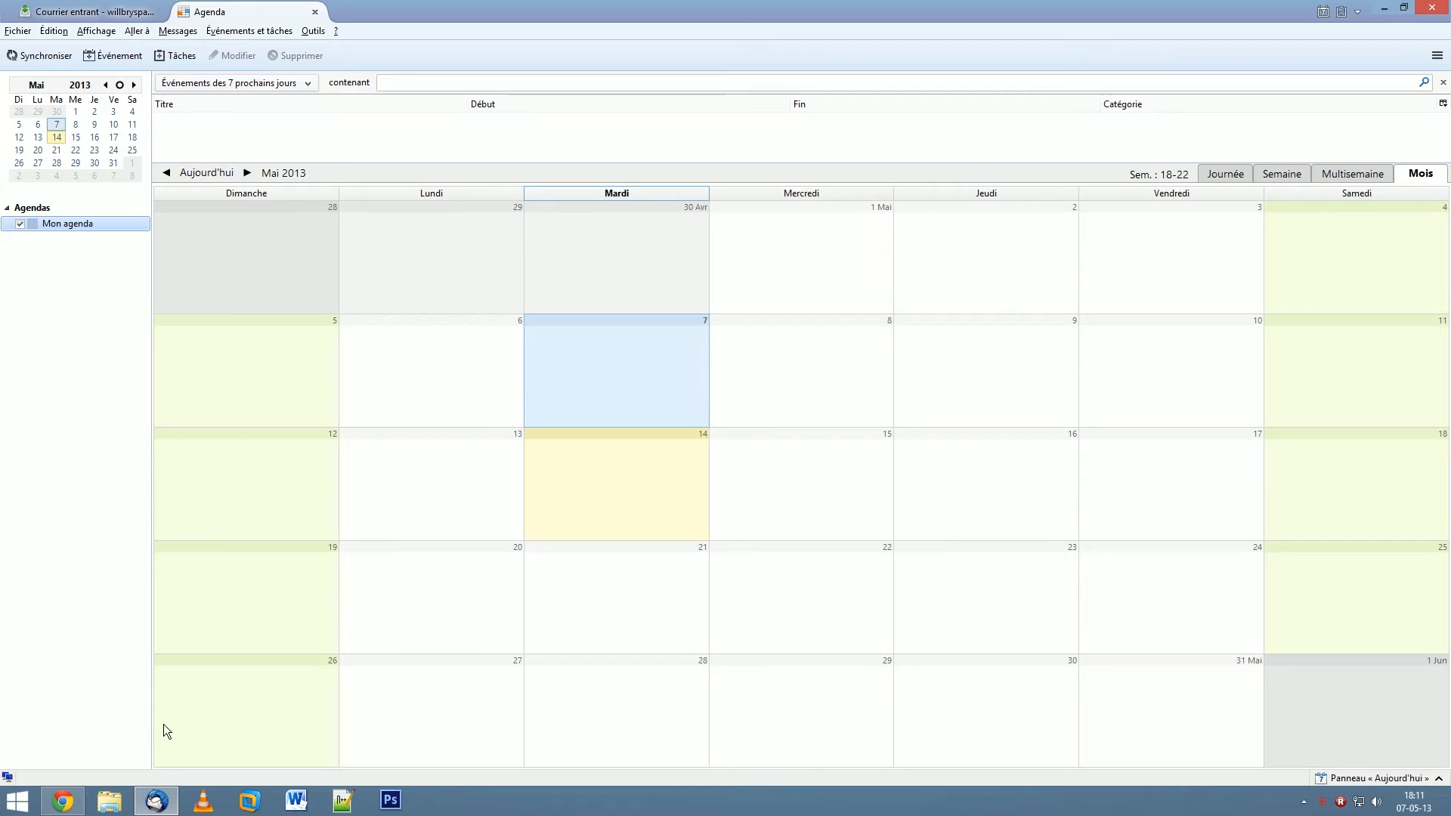
mouse_move(67, 808)
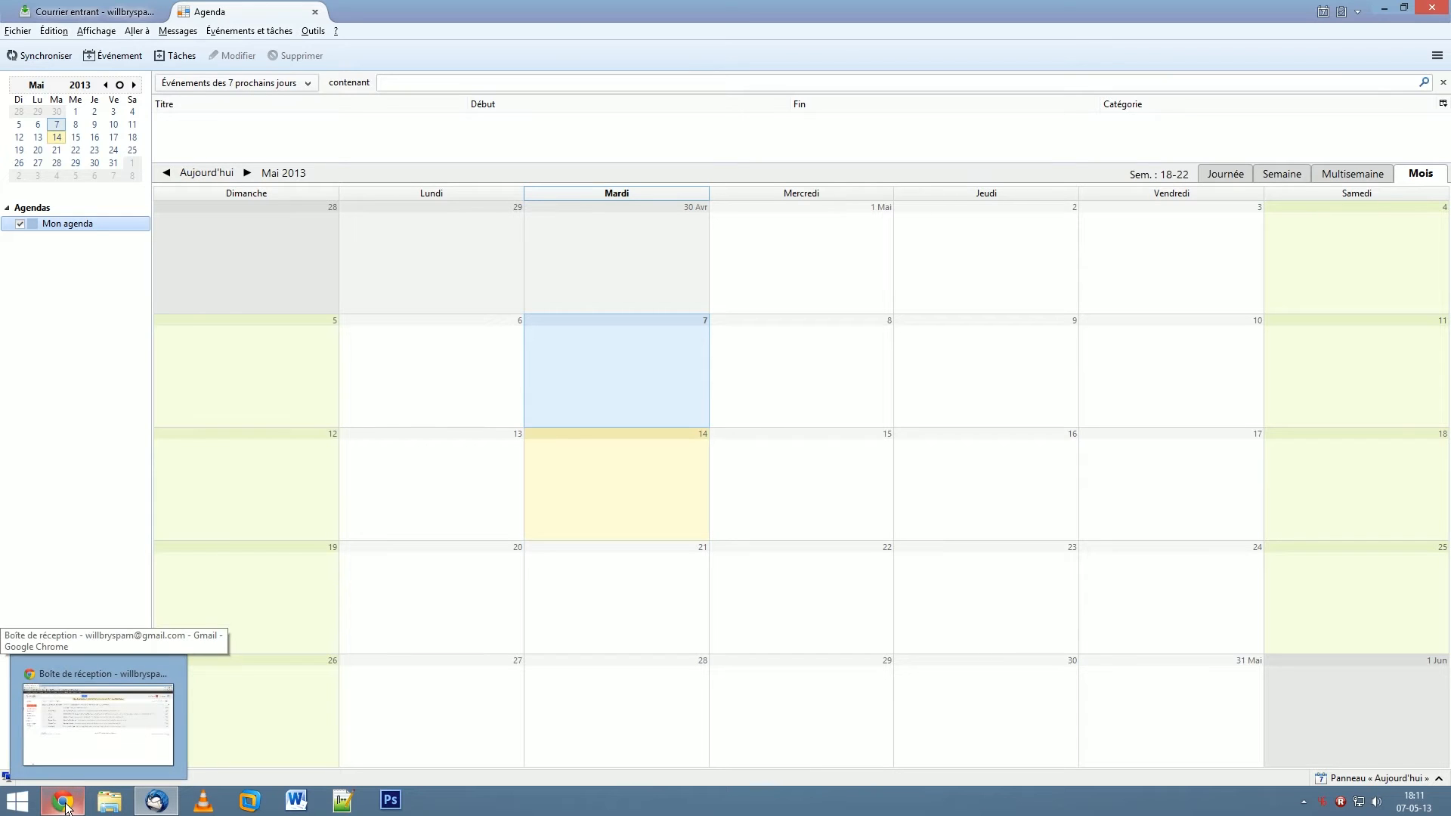
- In Chrome, open Google Calendar in Mois view and uncheck the personal calendar
left_click(65, 805)
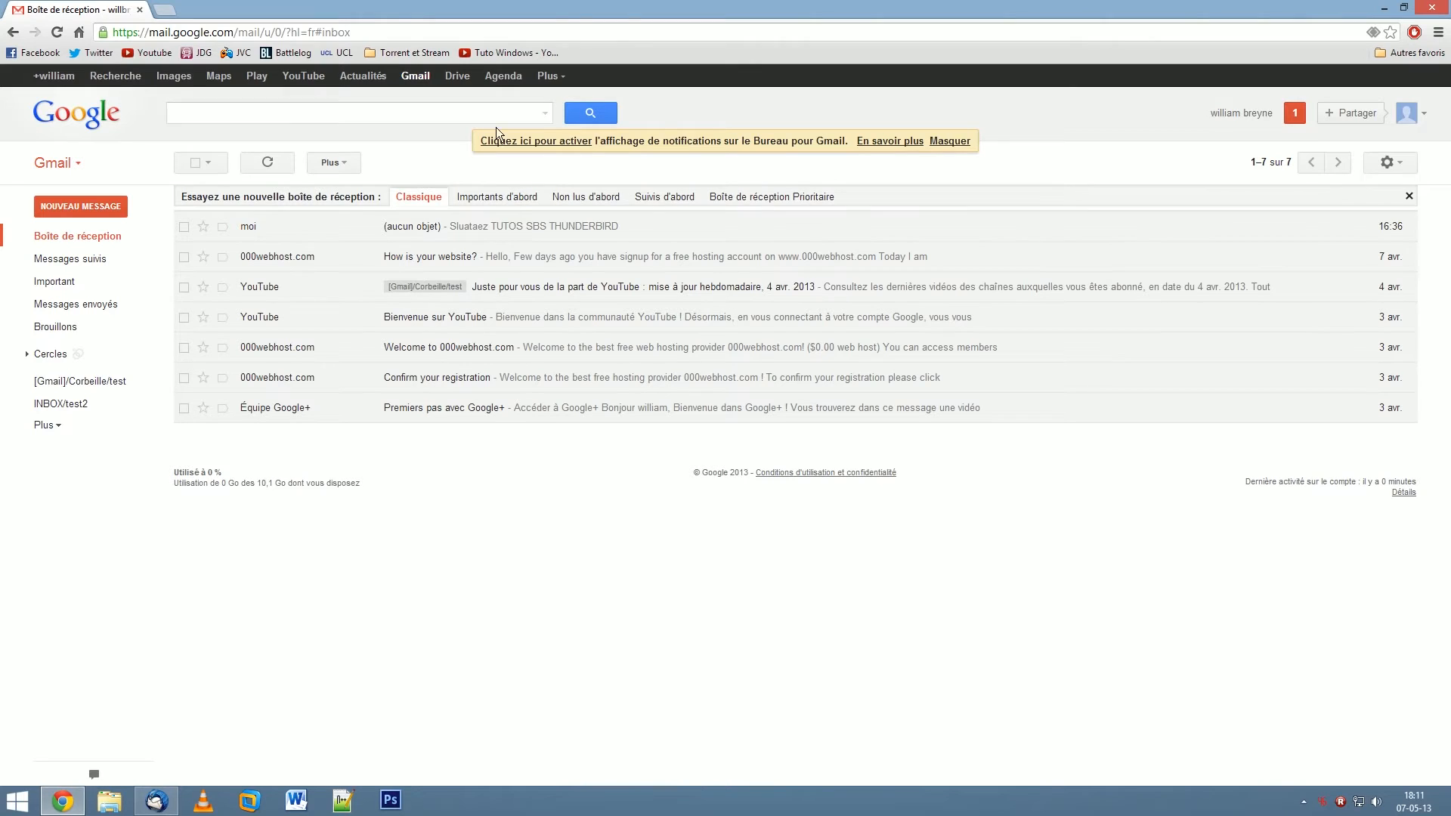
left_click(495, 79)
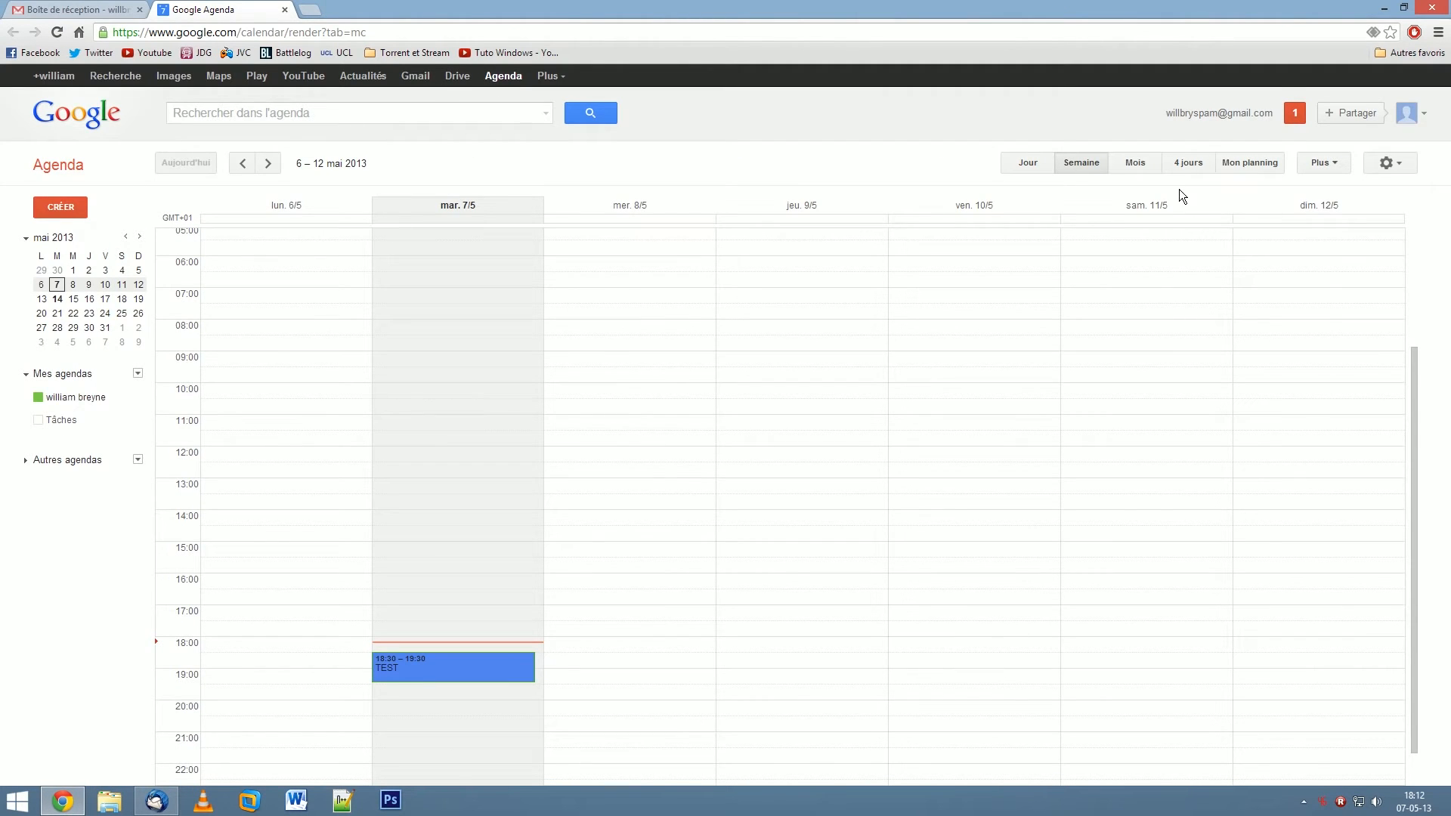
left_click(1142, 168)
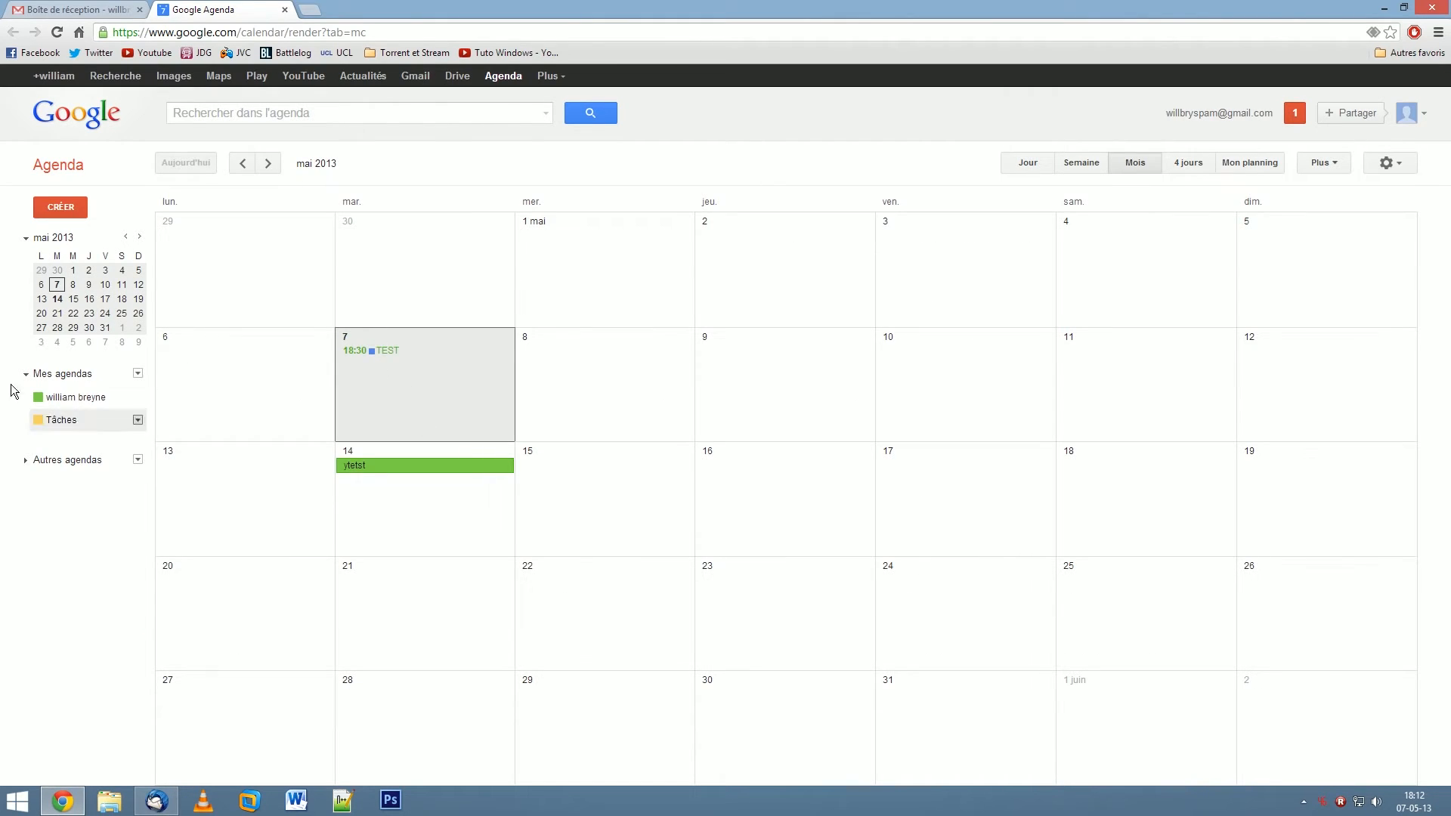
left_click(38, 399)
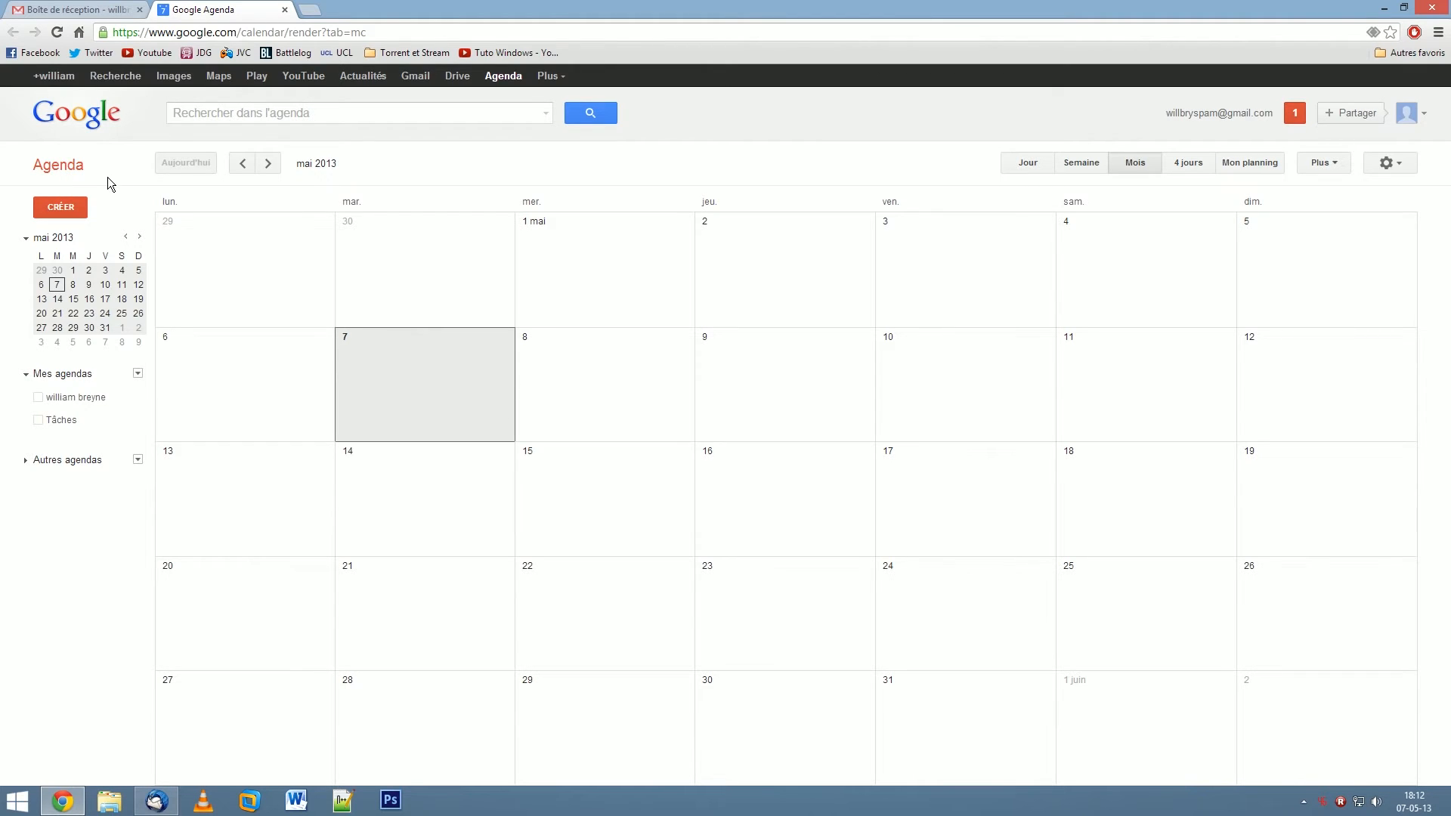
- Create a Google calendar named TEST with an empty description via Créer un agenda
left_click(138, 373)
left_click(240, 395)
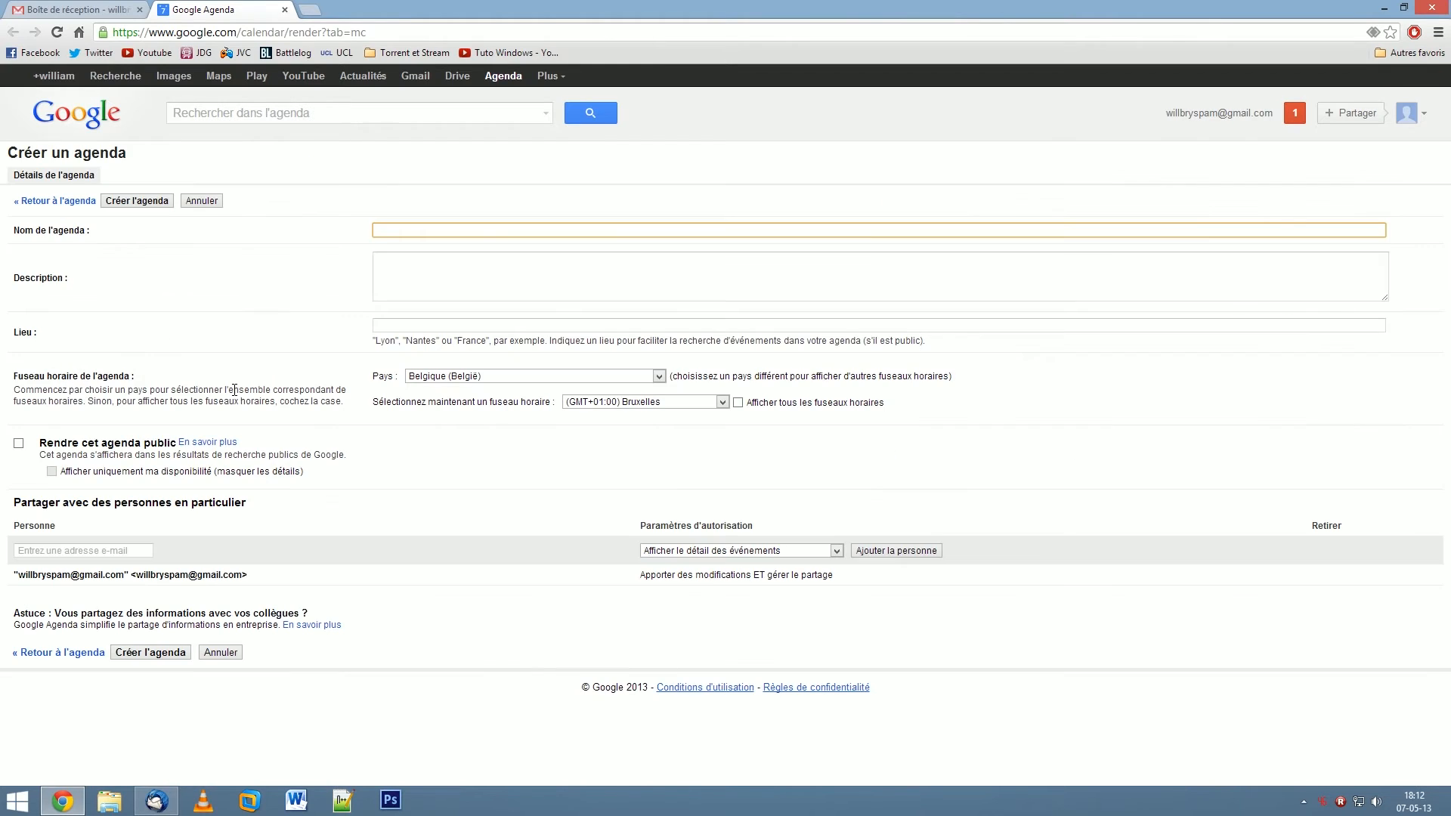
type("TEST")
left_click(502, 278)
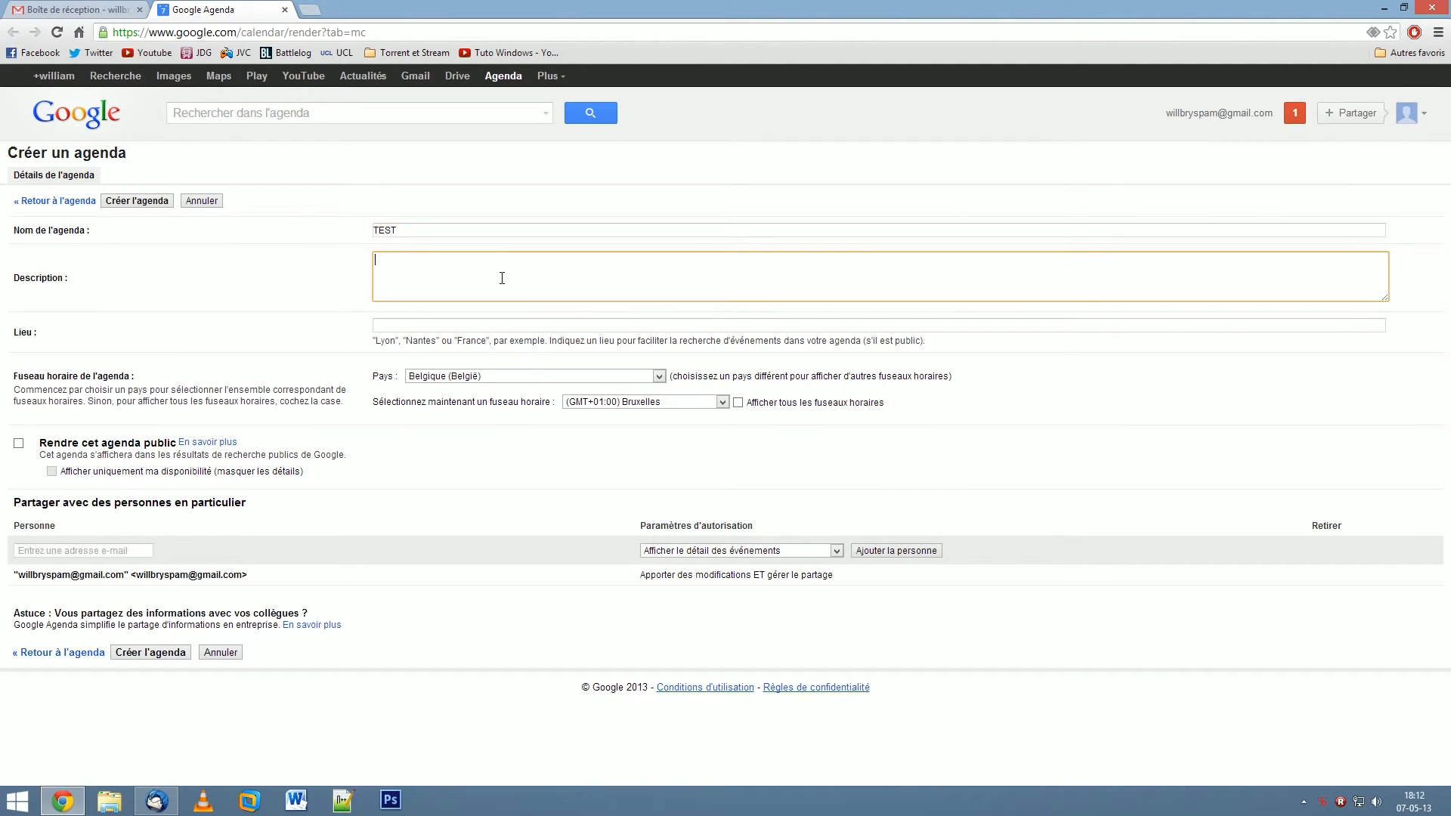
key("BackSpace")
left_click(117, 200)
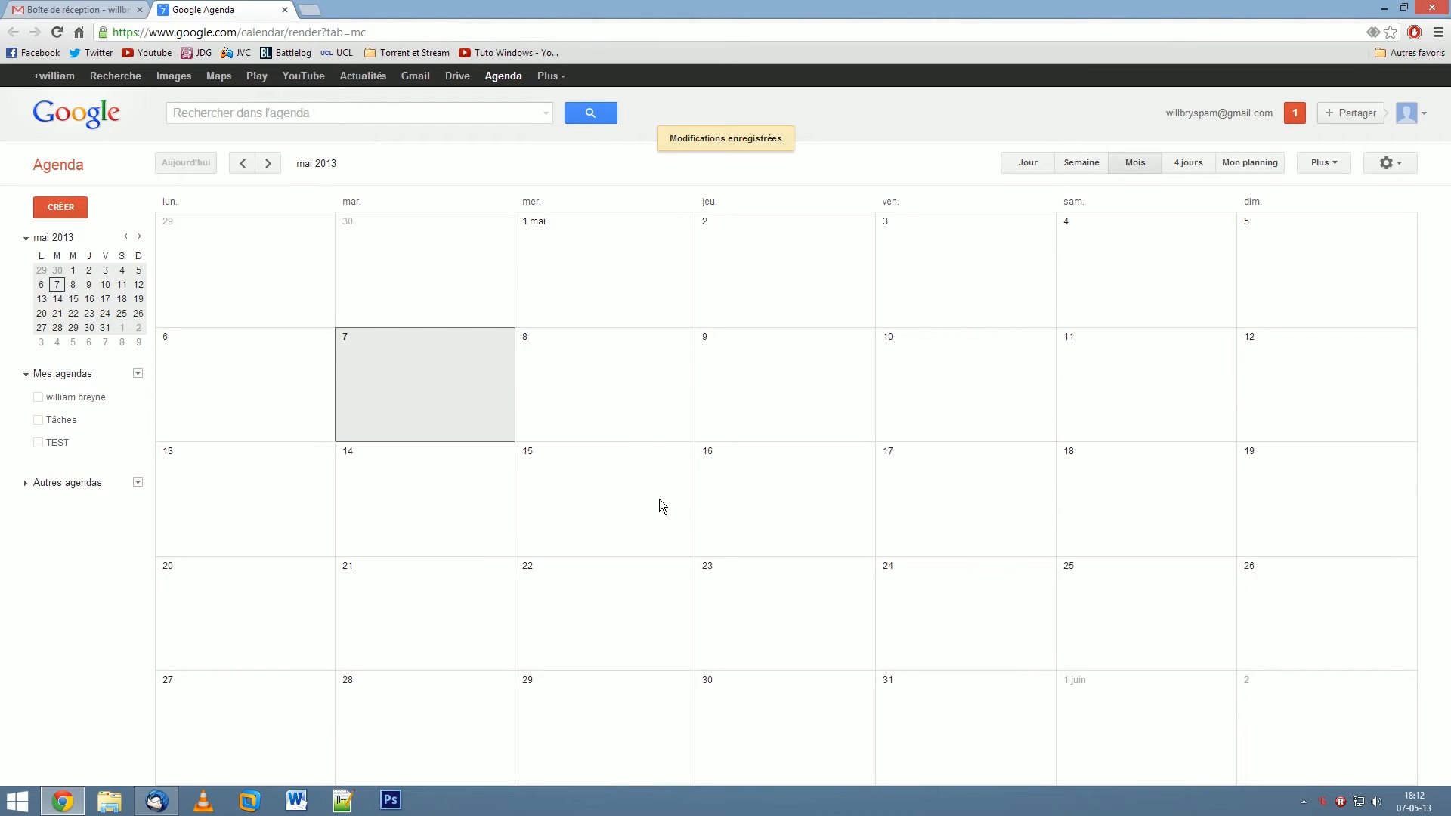
left_click(618, 498)
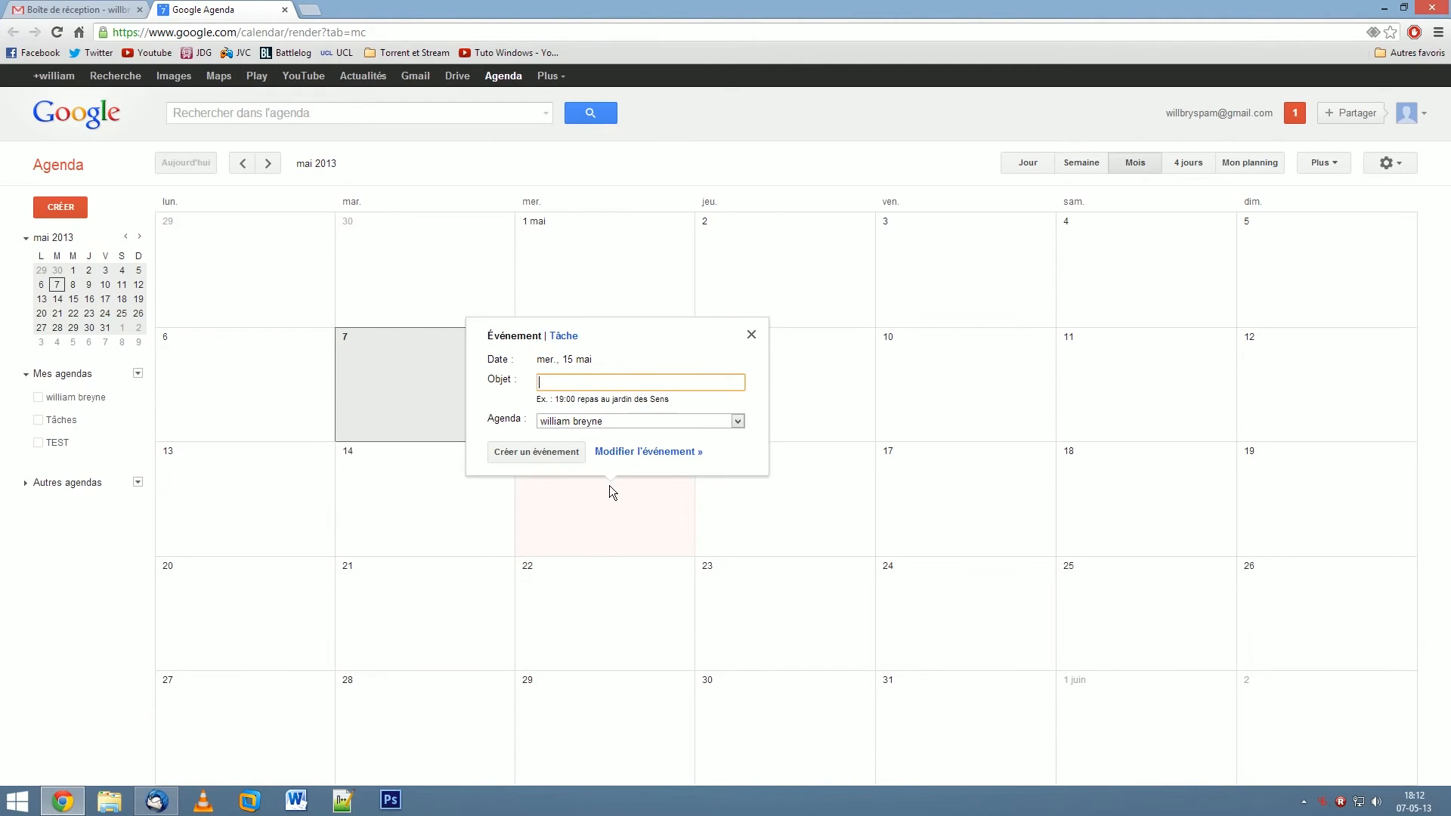
- Add a 'test agenda' event on 15 May, hide the default calendar, and save it to TEST
type("test agenda")
left_click(520, 453)
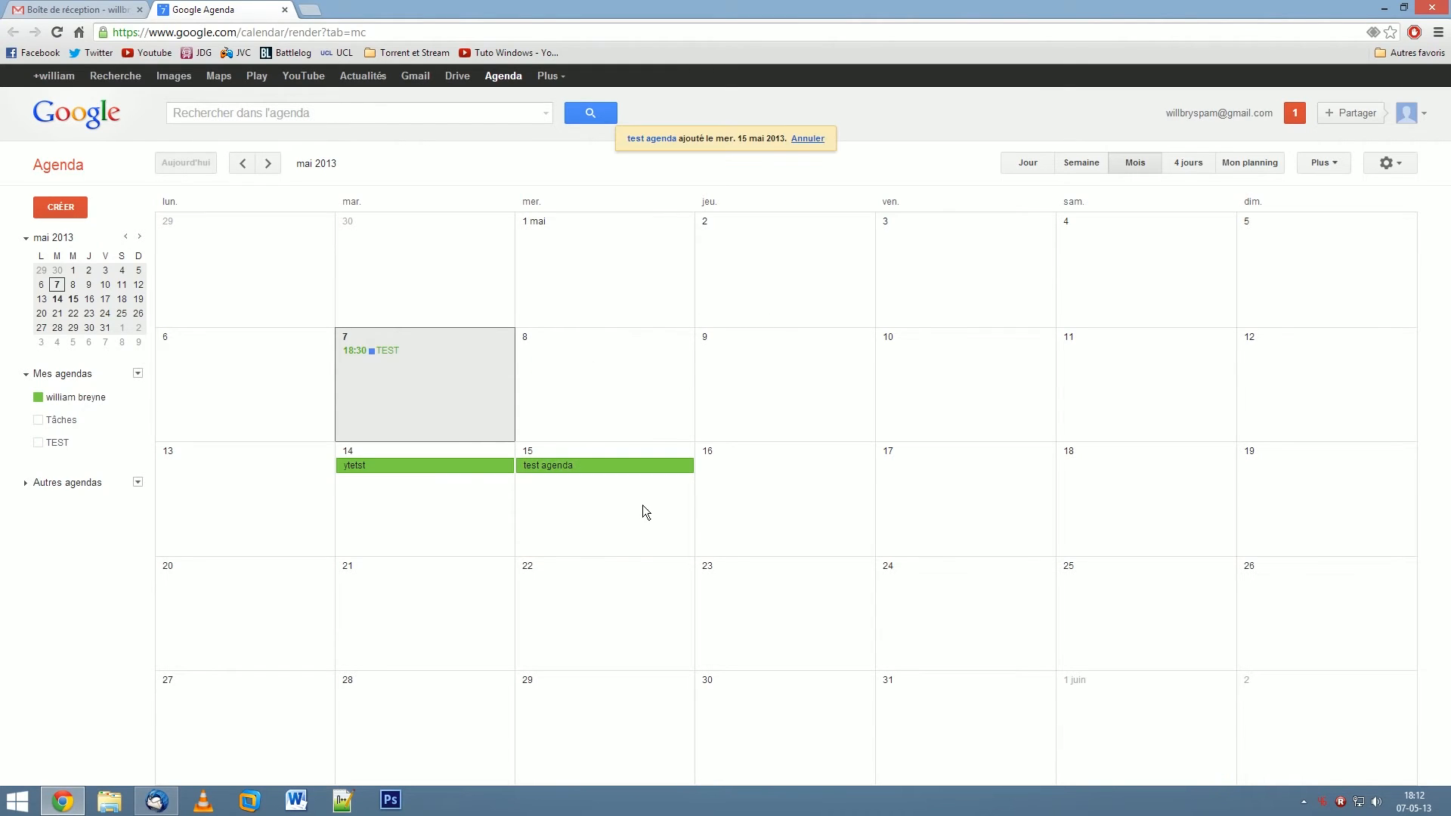
left_click(39, 397)
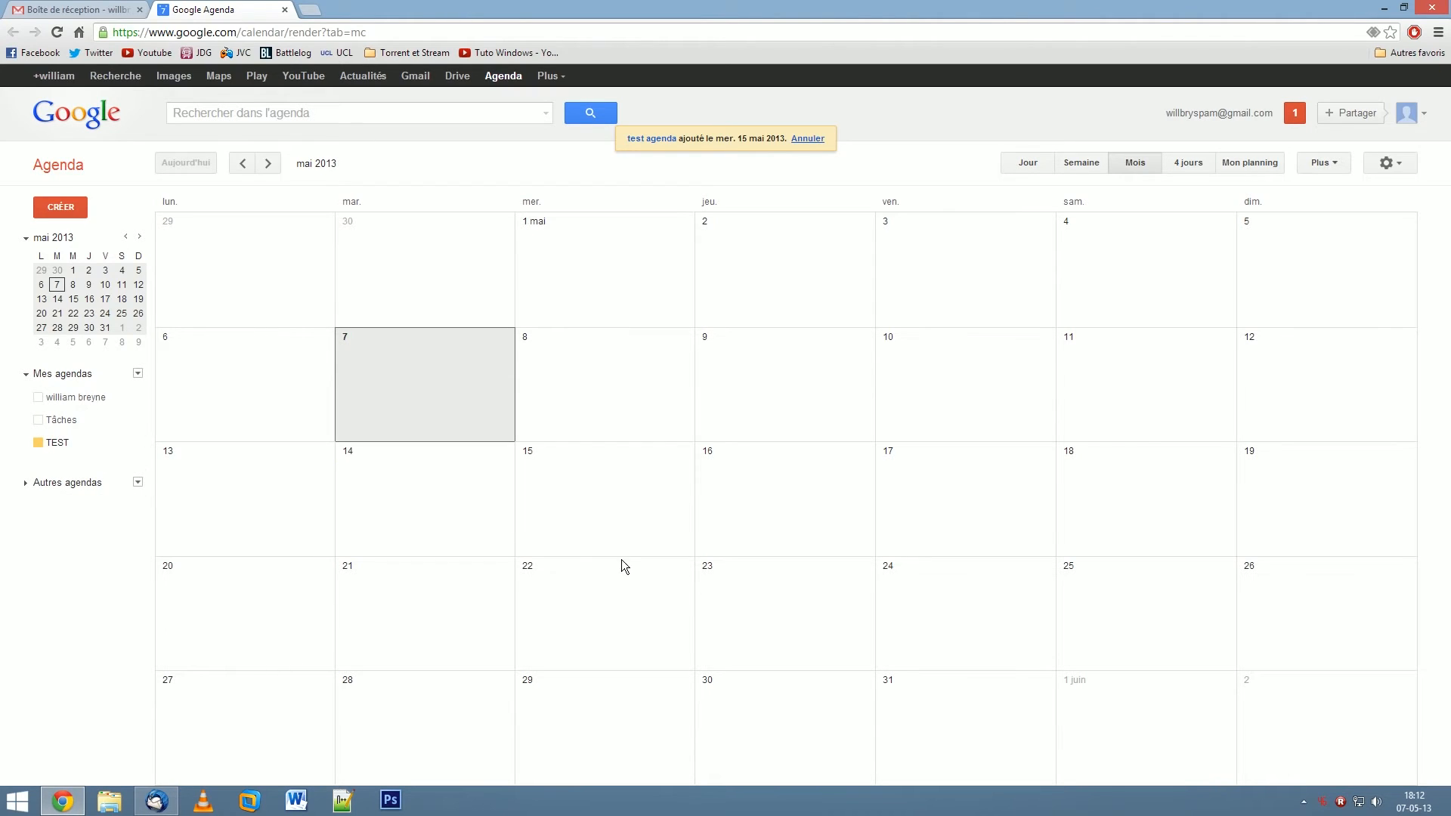
left_click(556, 491)
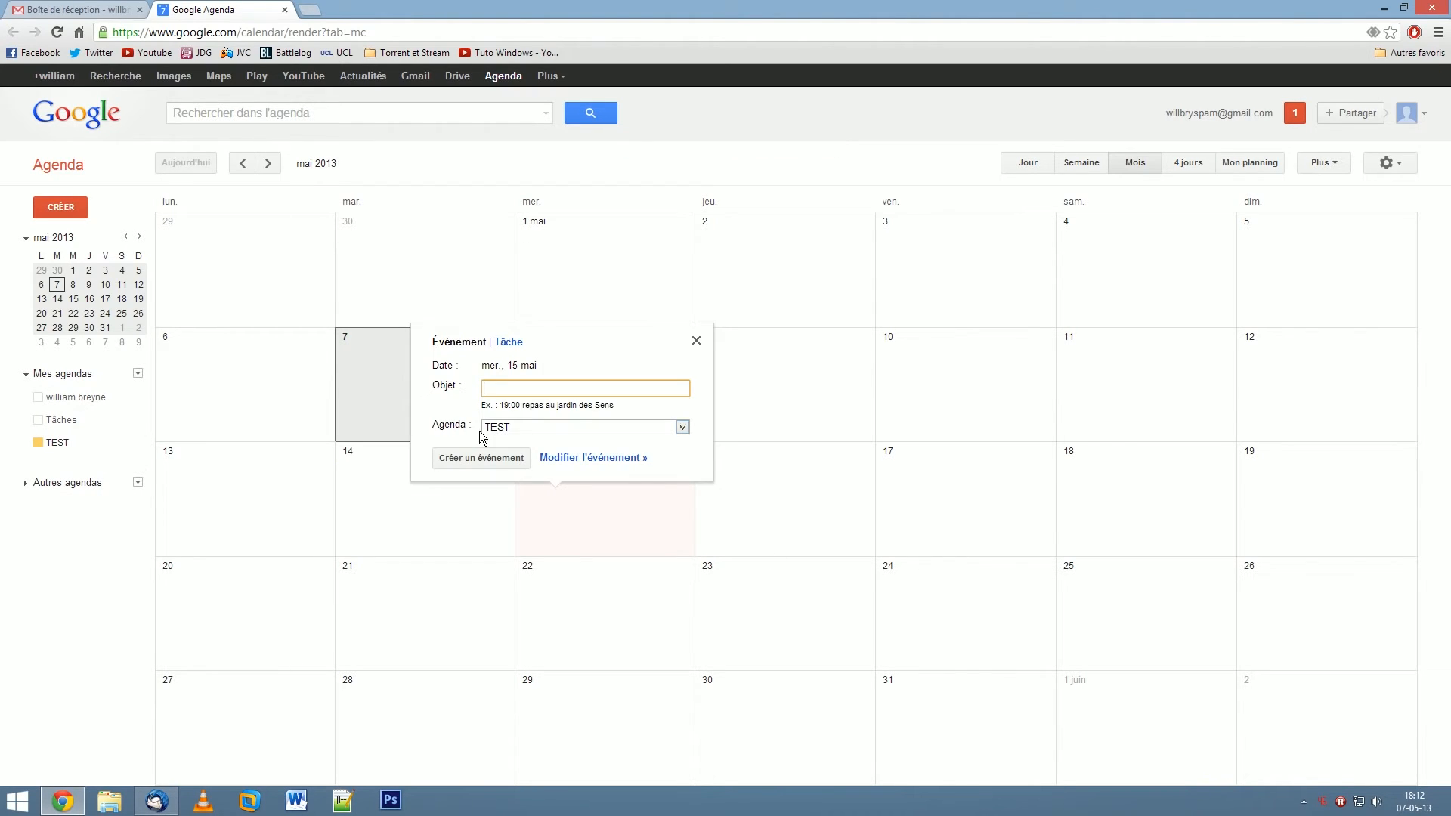
type("test agenda")
left_click(467, 467)
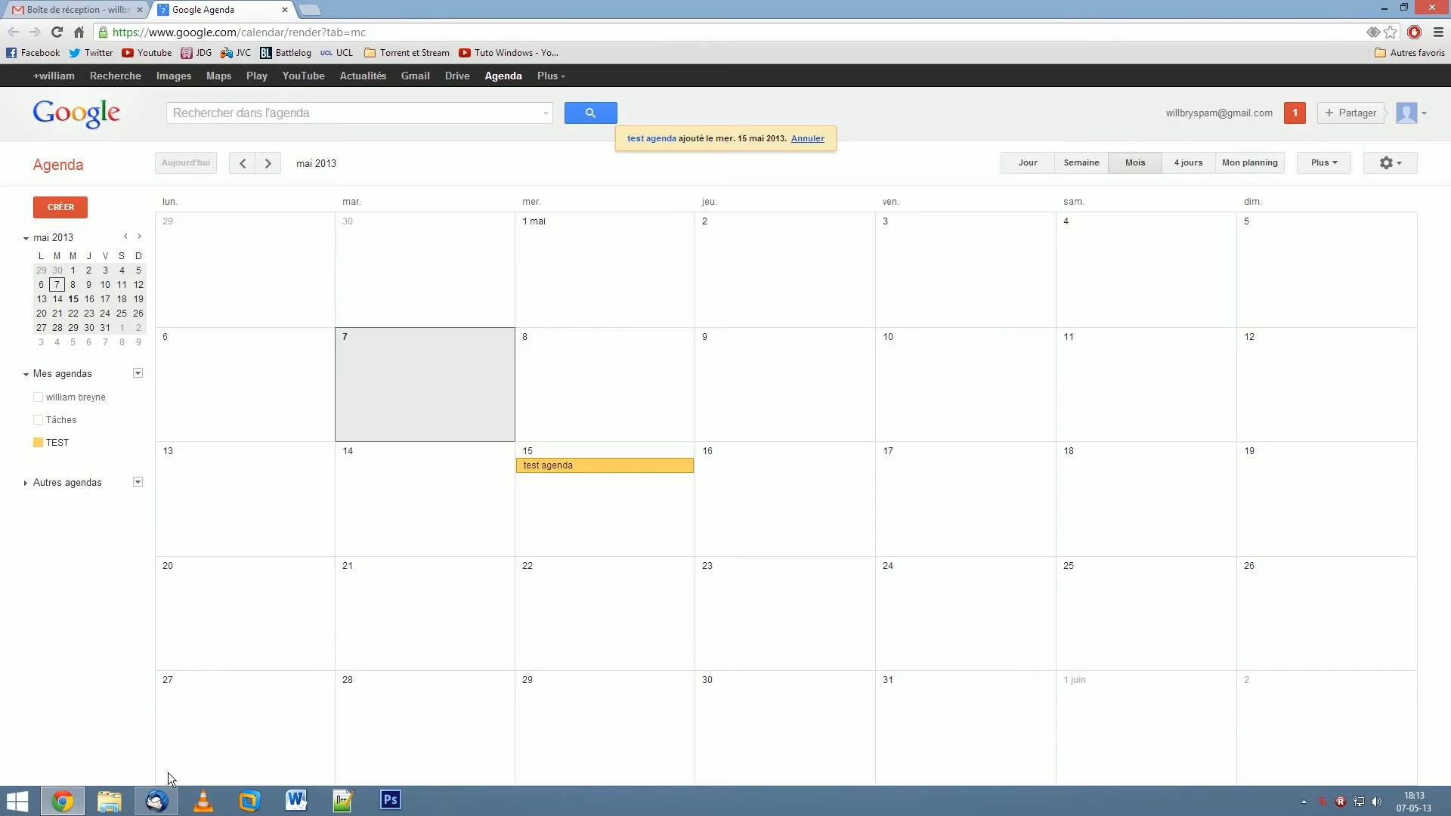
left_click(156, 801)
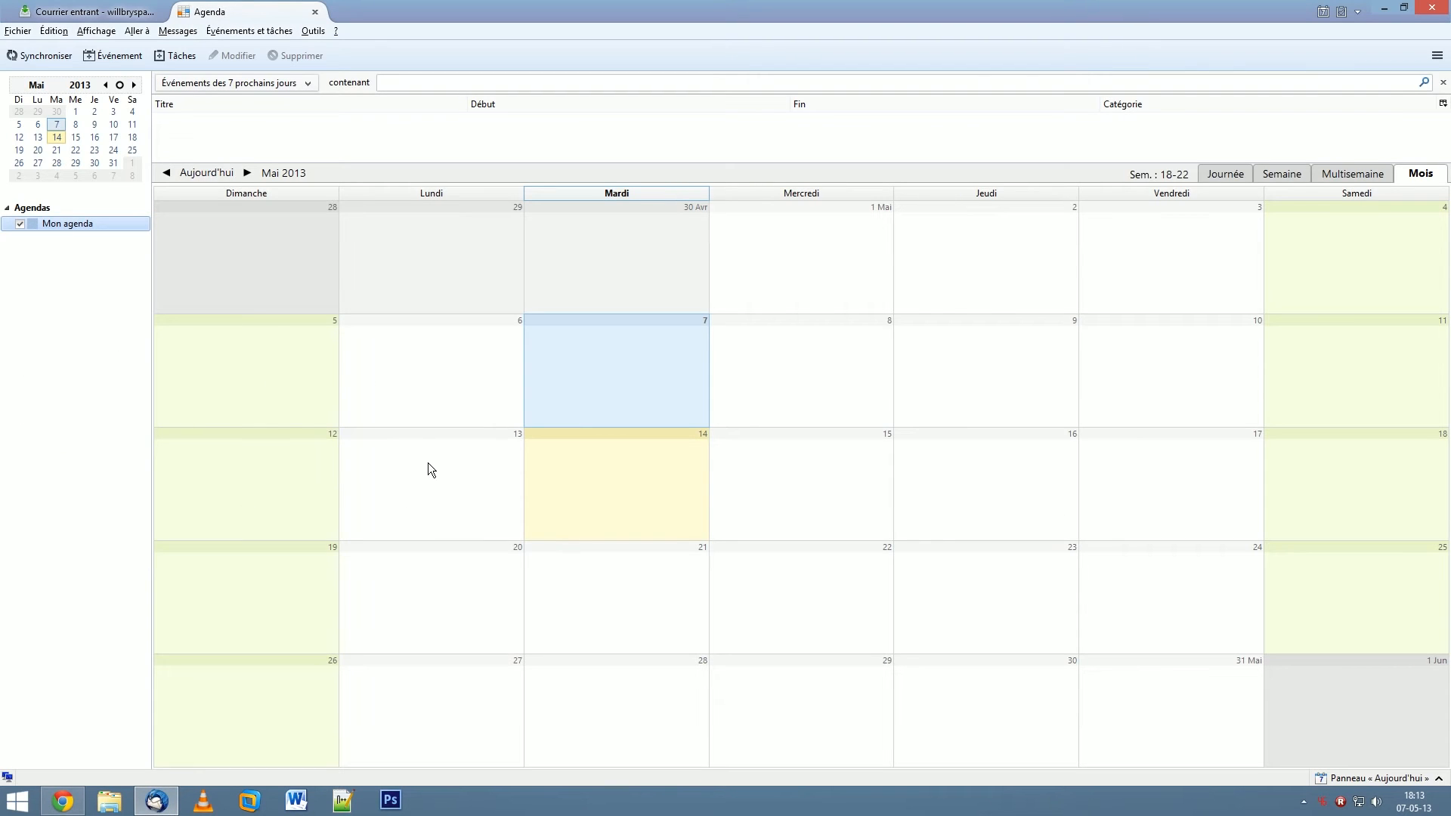
left_click(63, 801)
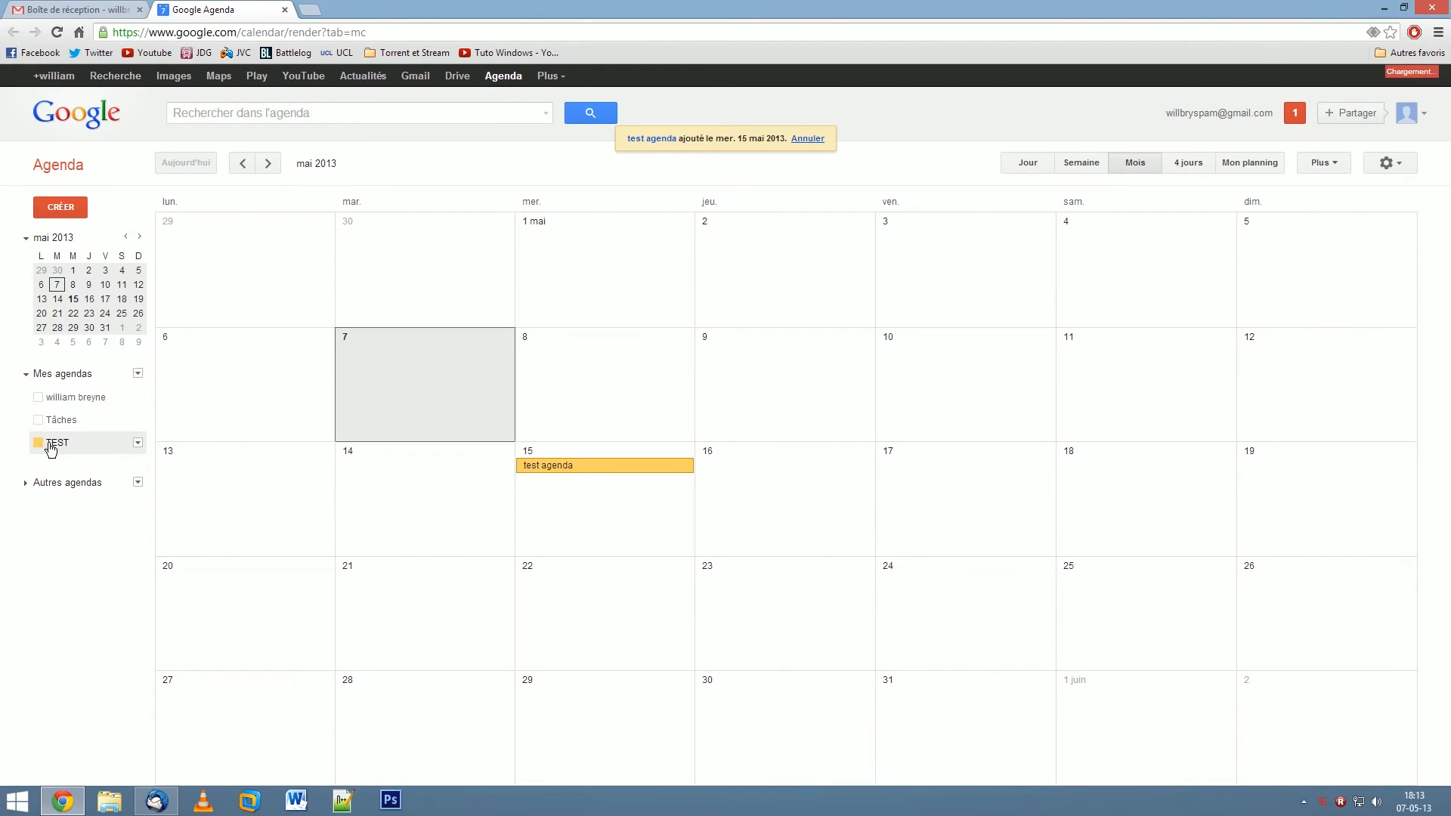
- Open Paramètres de l'agenda for the TEST calendar from its dropdown arrow
left_click(138, 444)
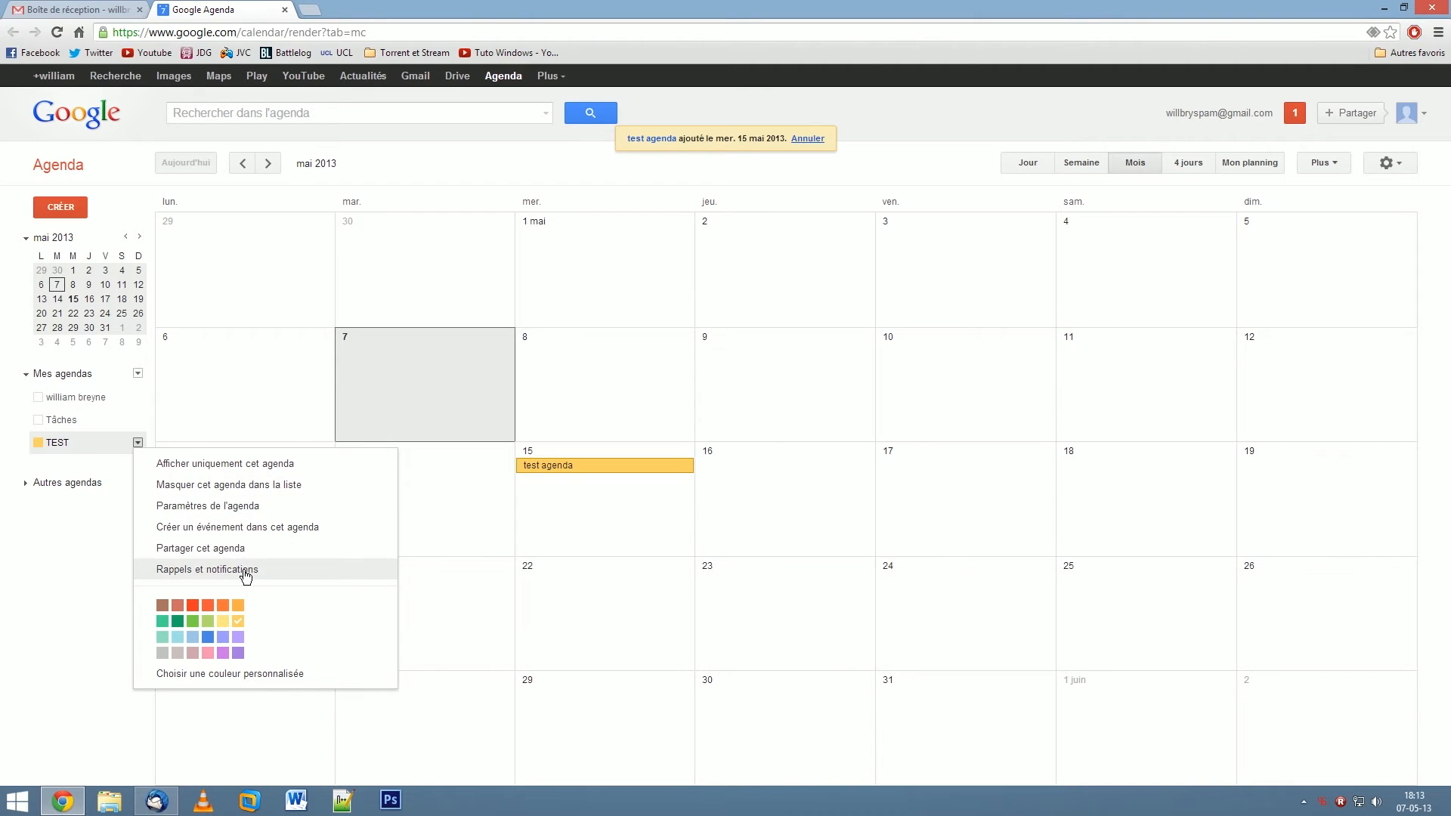
left_click(237, 508)
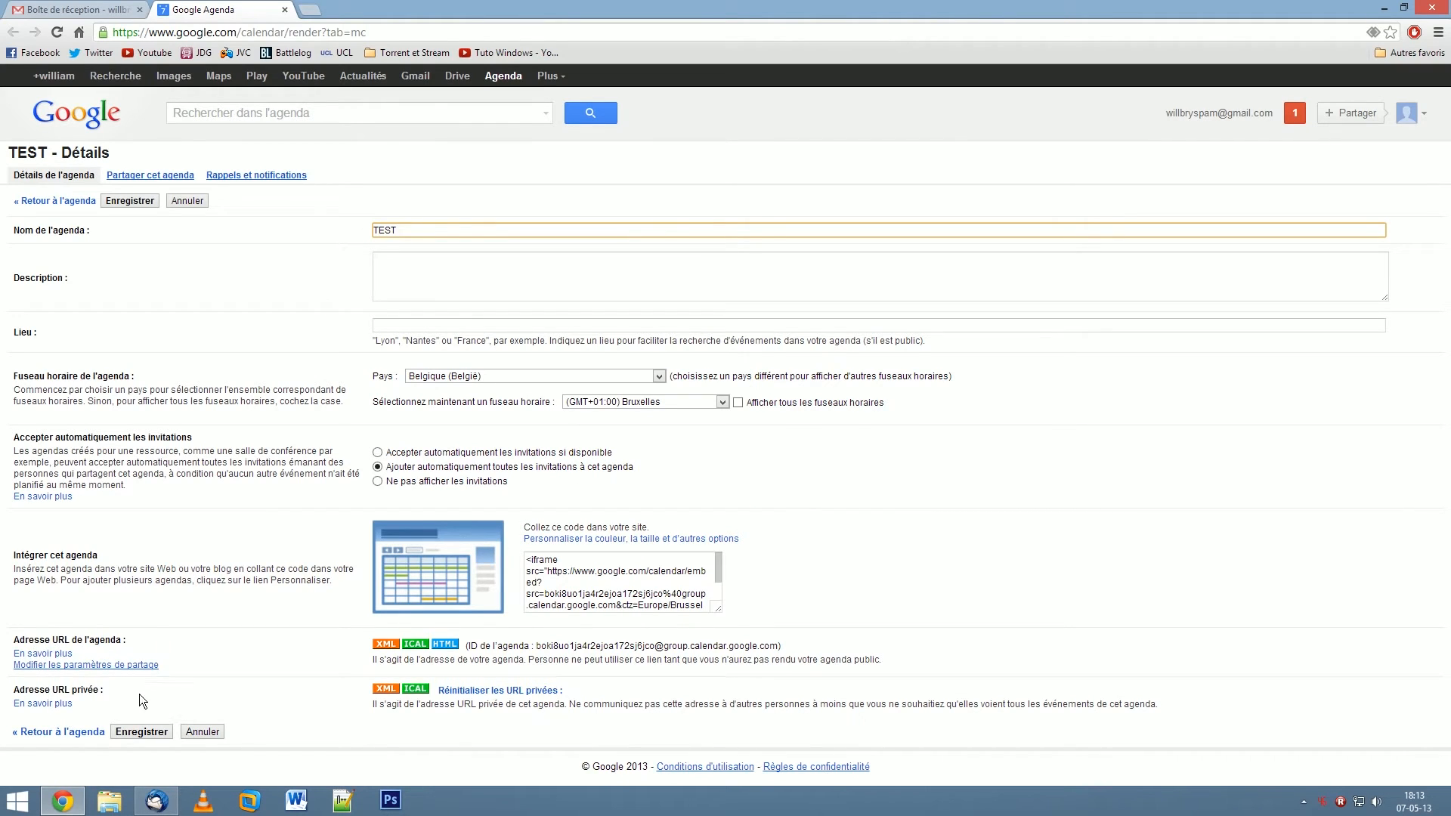
left_click_drag(78, 639, 138, 640)
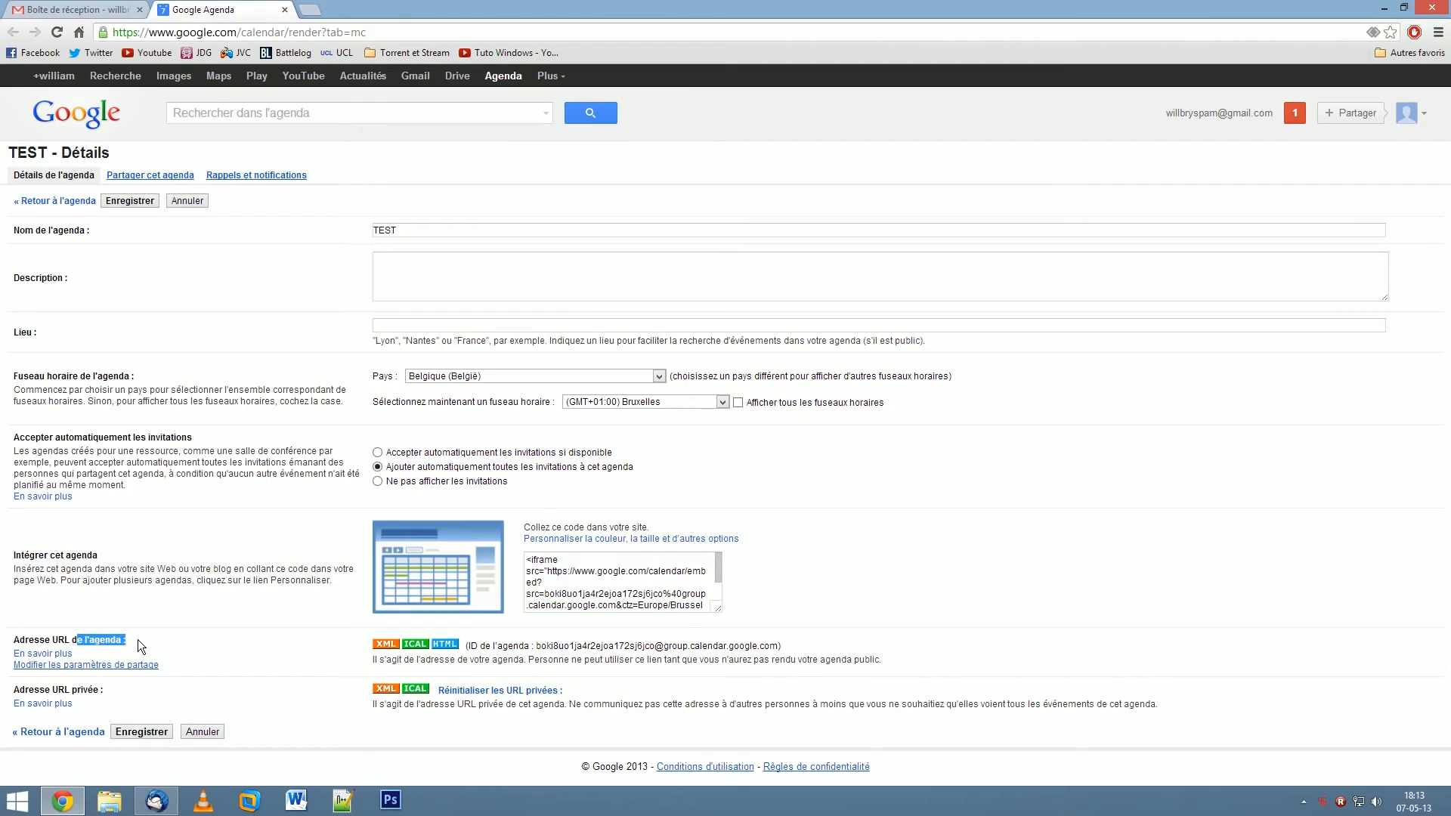
- Copy the TEST calendar's XML feed address, close the address dialog, and minimise Chrome
left_click(387, 644)
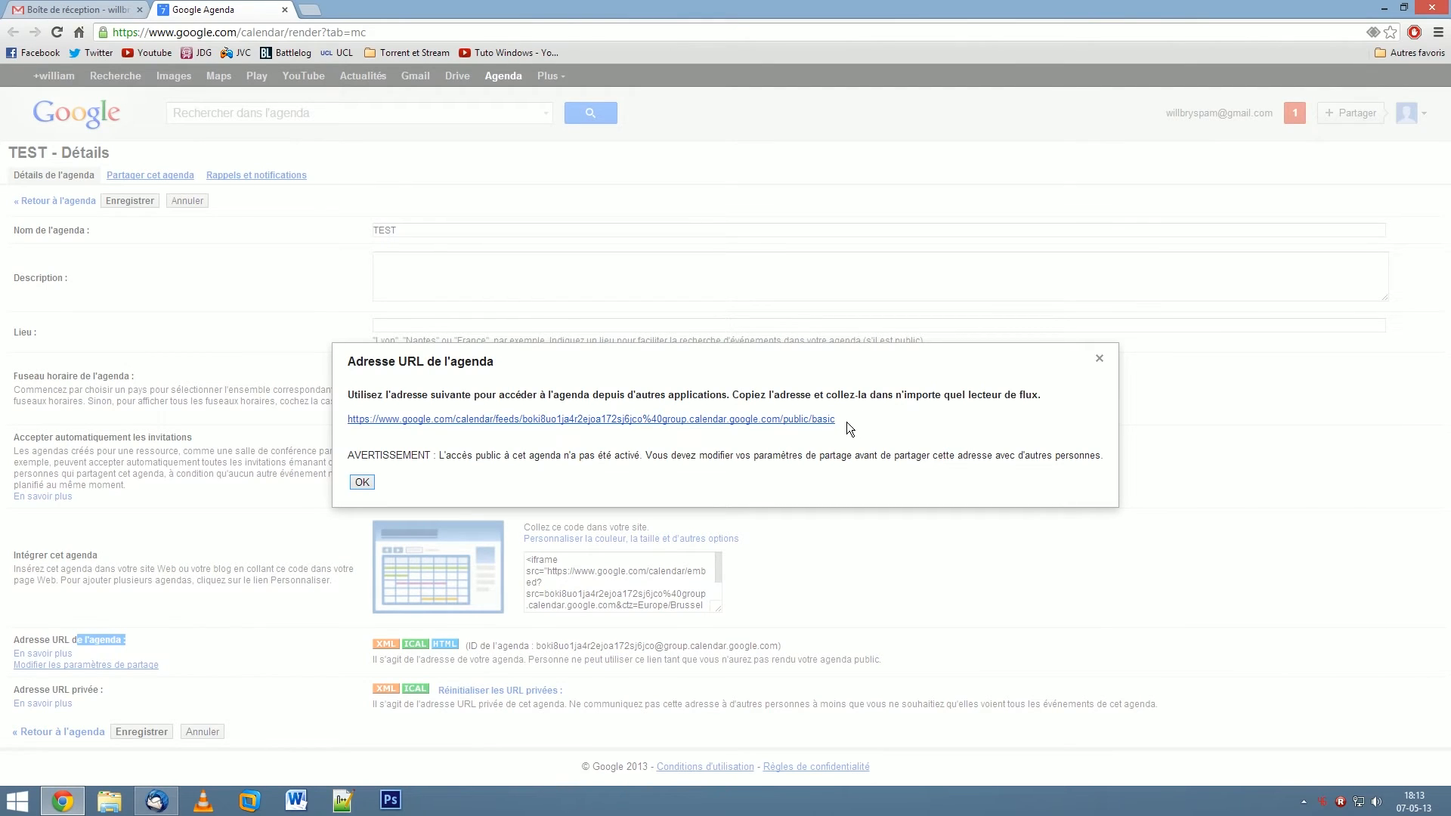
right_click(713, 419)
left_click(778, 525)
left_click_drag(839, 421, 345, 419)
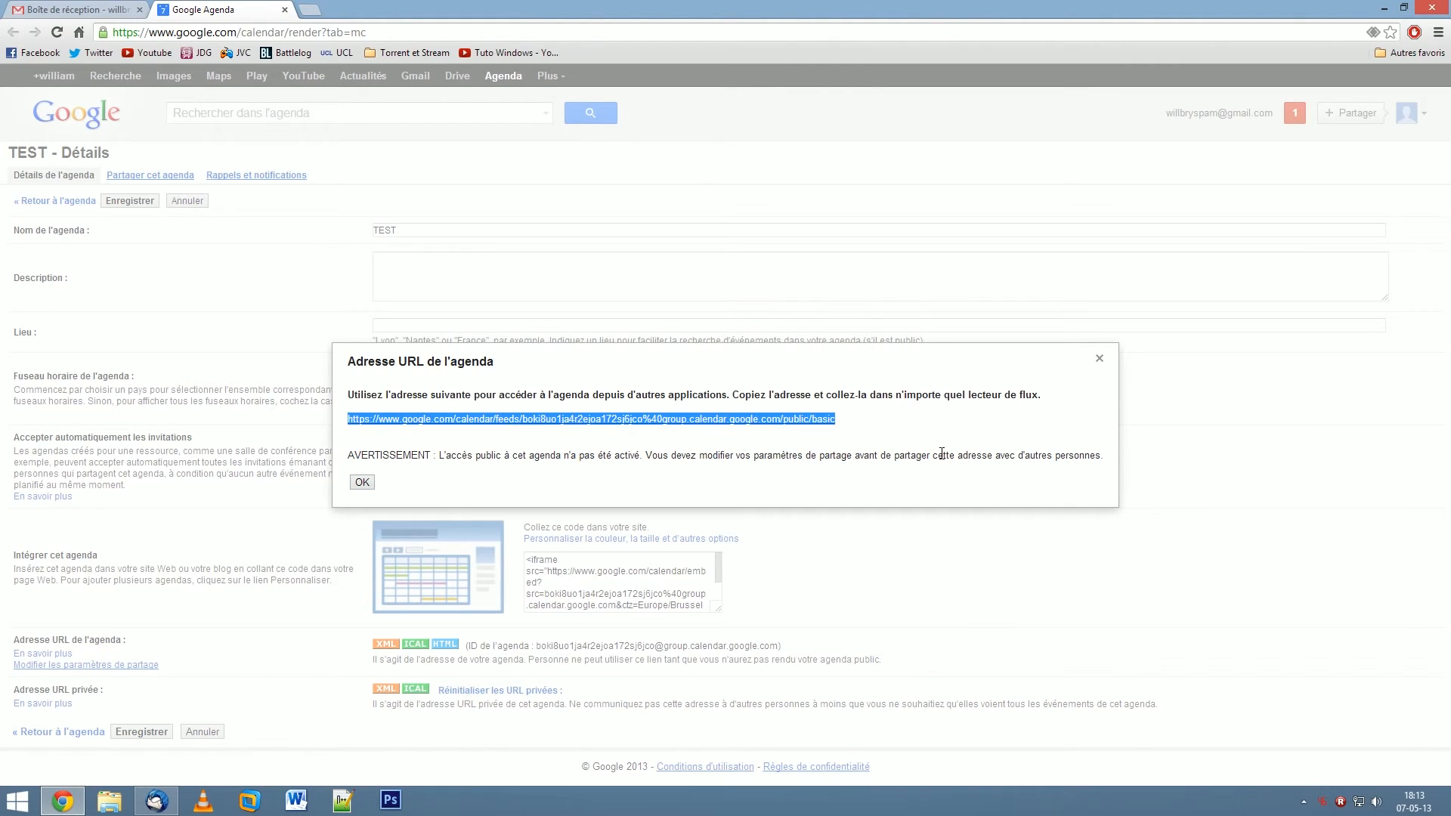
left_click(1114, 390)
left_click(1100, 361)
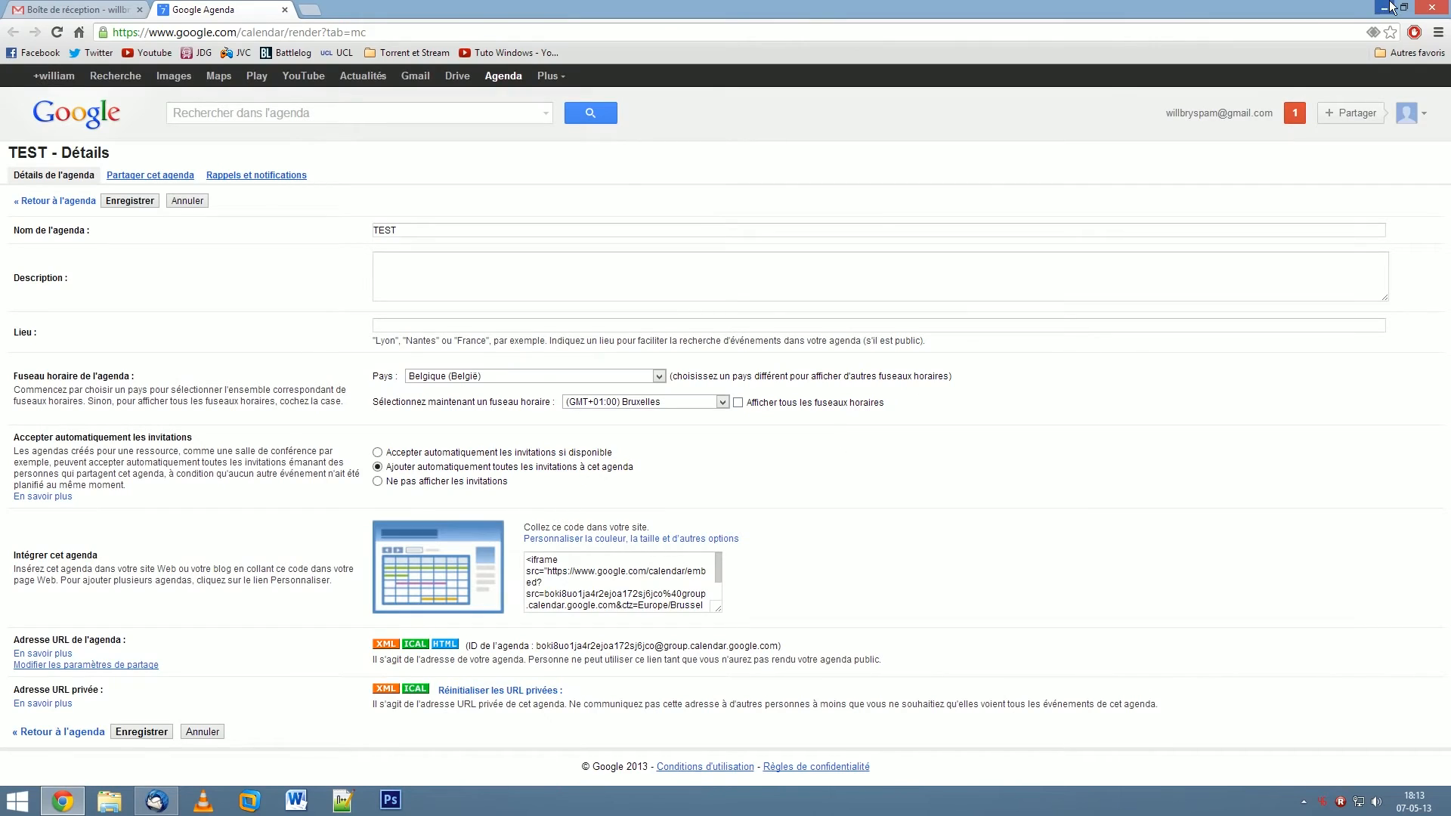
left_click(1385, 7)
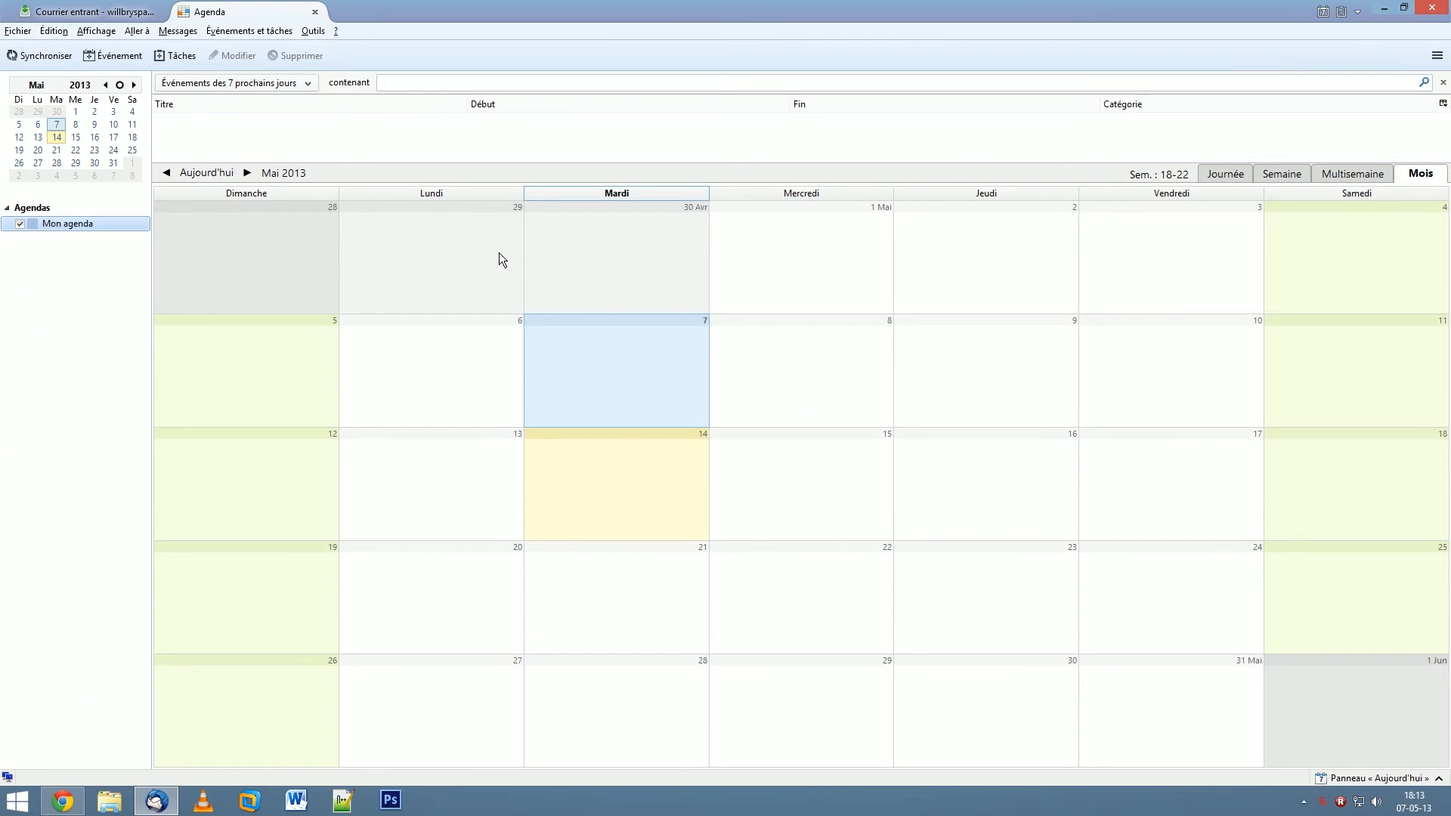
- Start the new calendar wizard via Fichier > Nouveau > Agenda
right_click(47, 254)
left_click(12, 31)
left_click(15, 34)
left_click(15, 32)
mouse_move(41, 50)
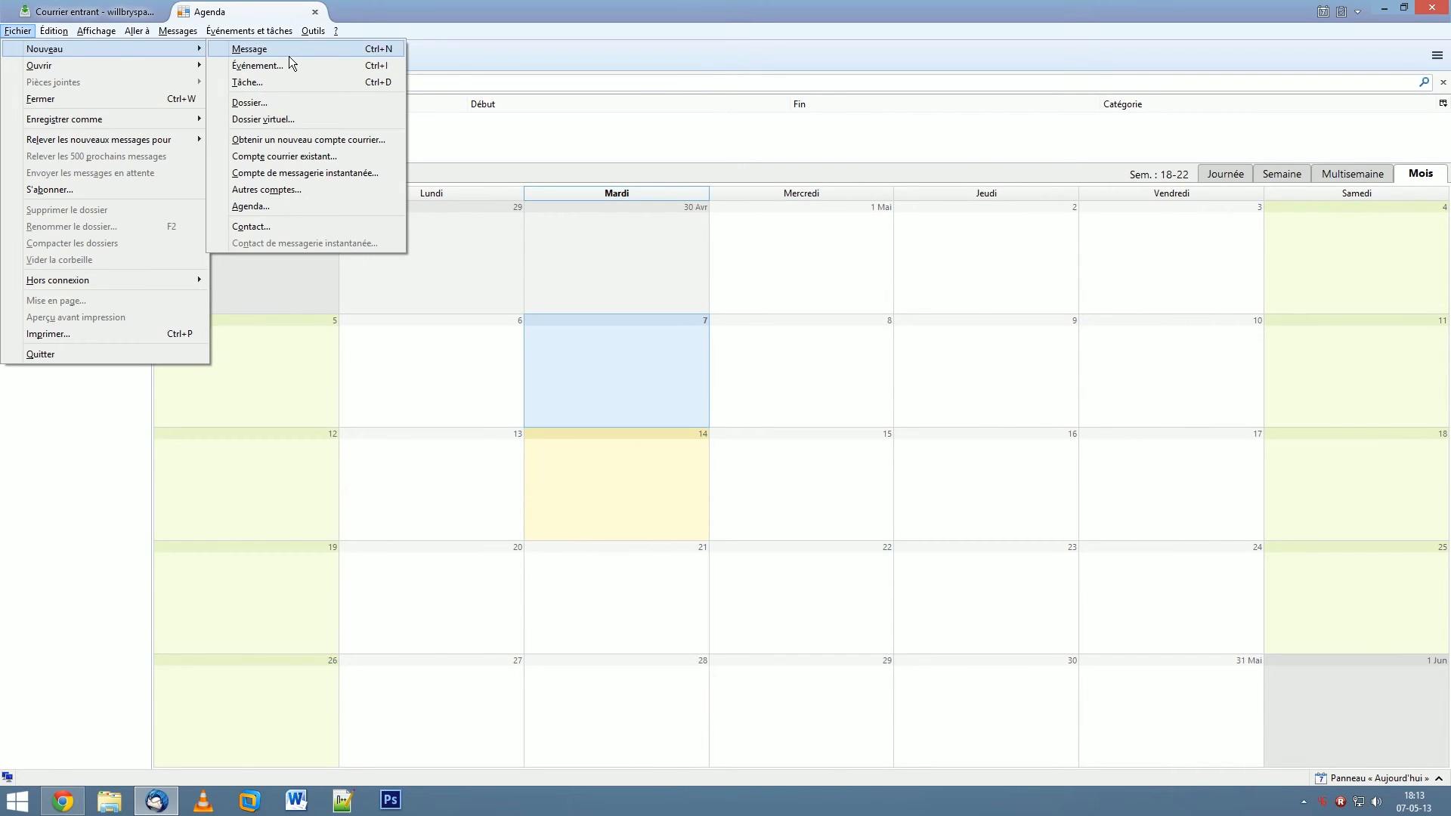
left_click(277, 209)
- Centre the wizard and choose to store the new calendar Sur le réseau
left_click_drag(229, 9, 745, 143)
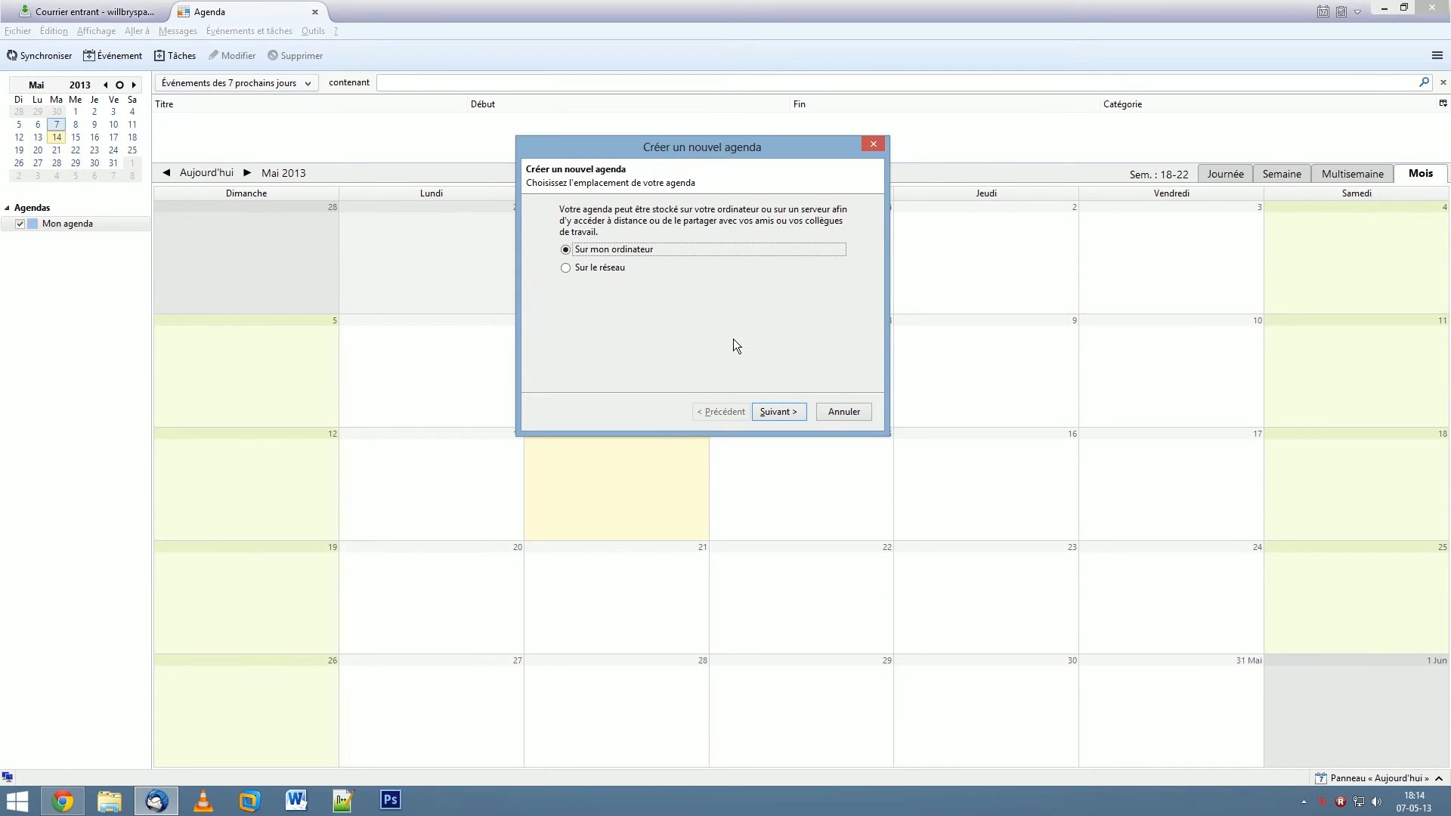
left_click(608, 272)
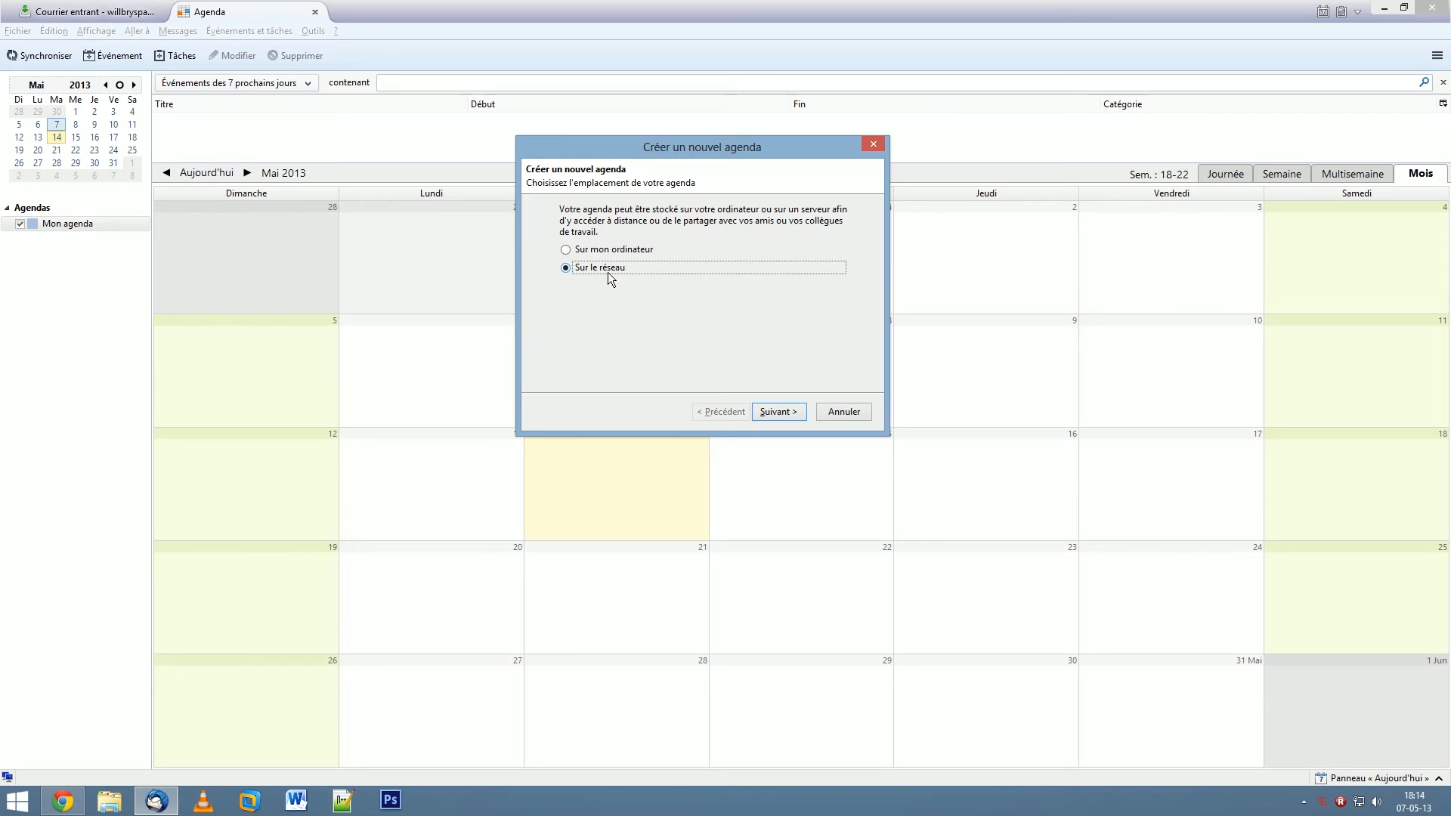
left_click(779, 412)
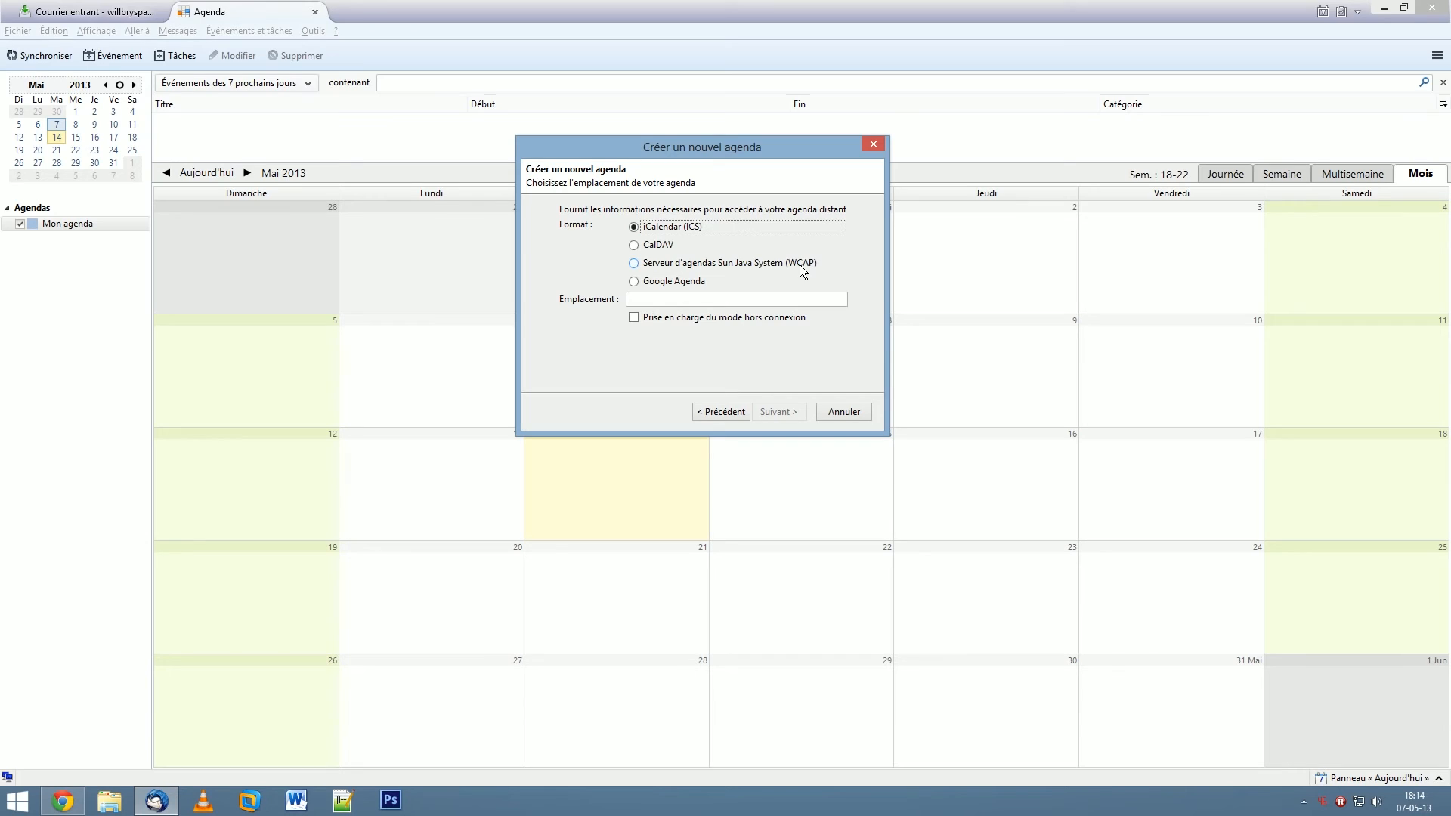
- Select Google Agenda format, paste the copied TEST feed address as Emplacement, and continue
left_click(668, 283)
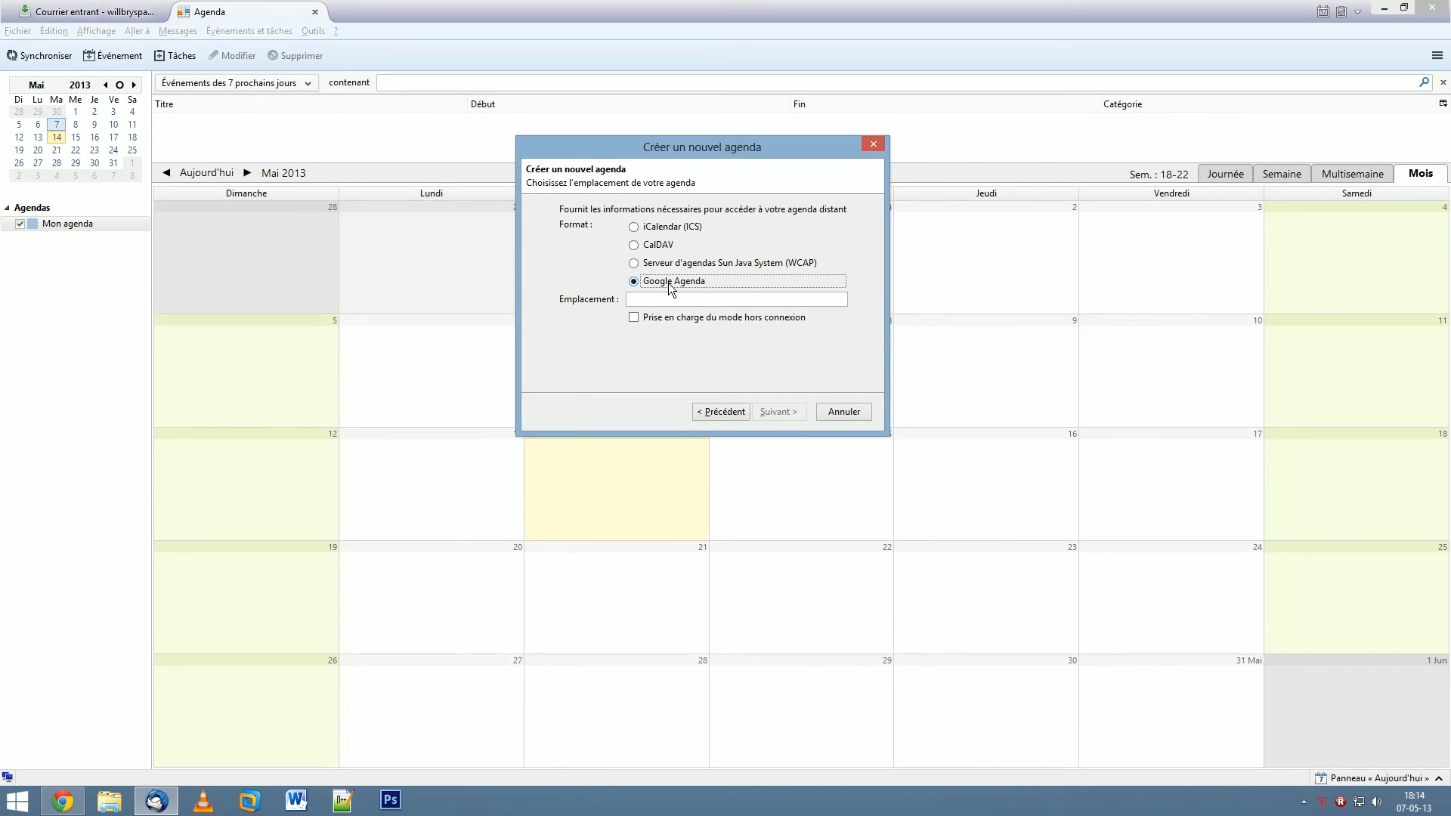
left_click(669, 300)
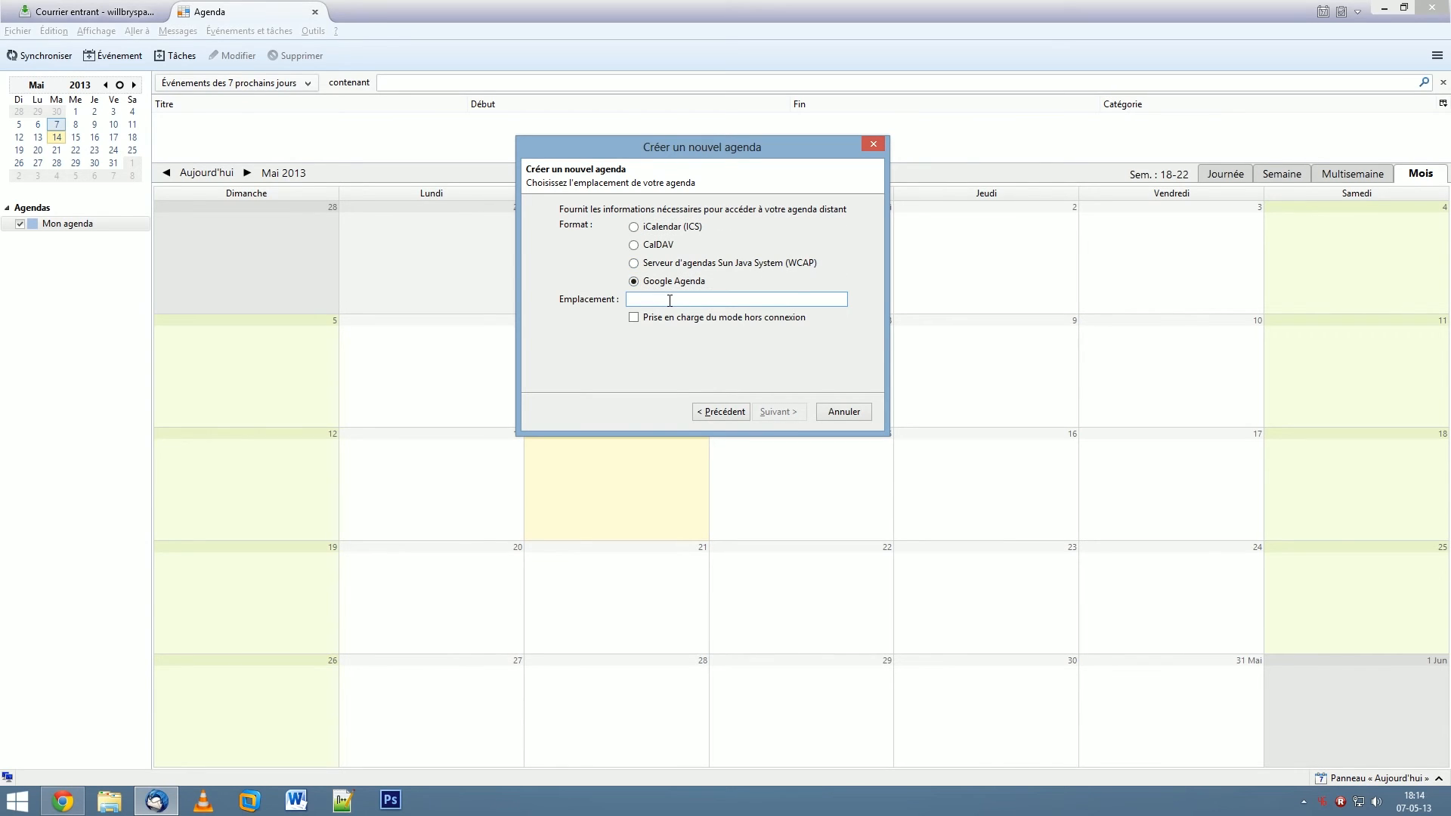
right_click(670, 300)
left_click(703, 366)
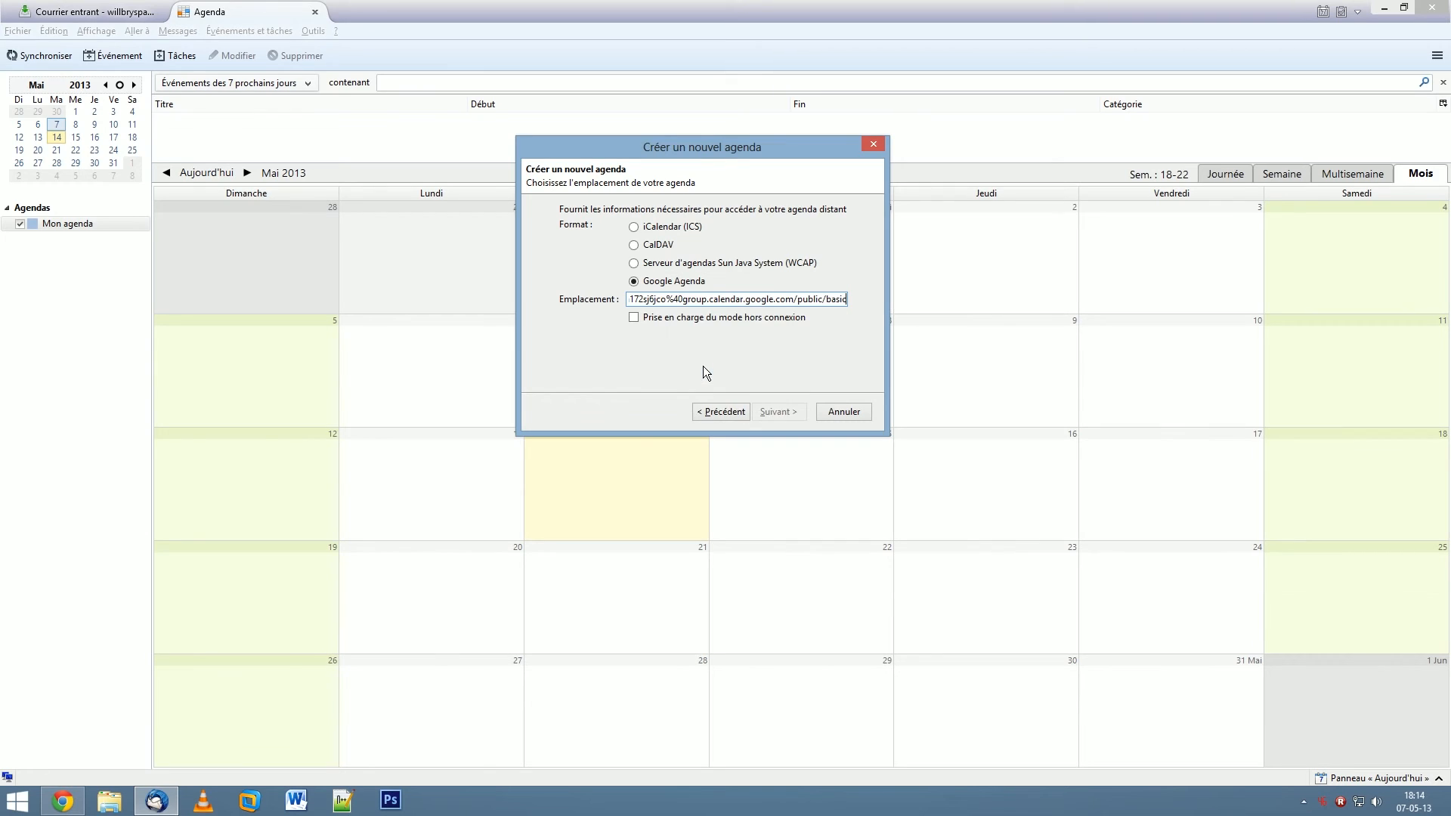
left_click(776, 412)
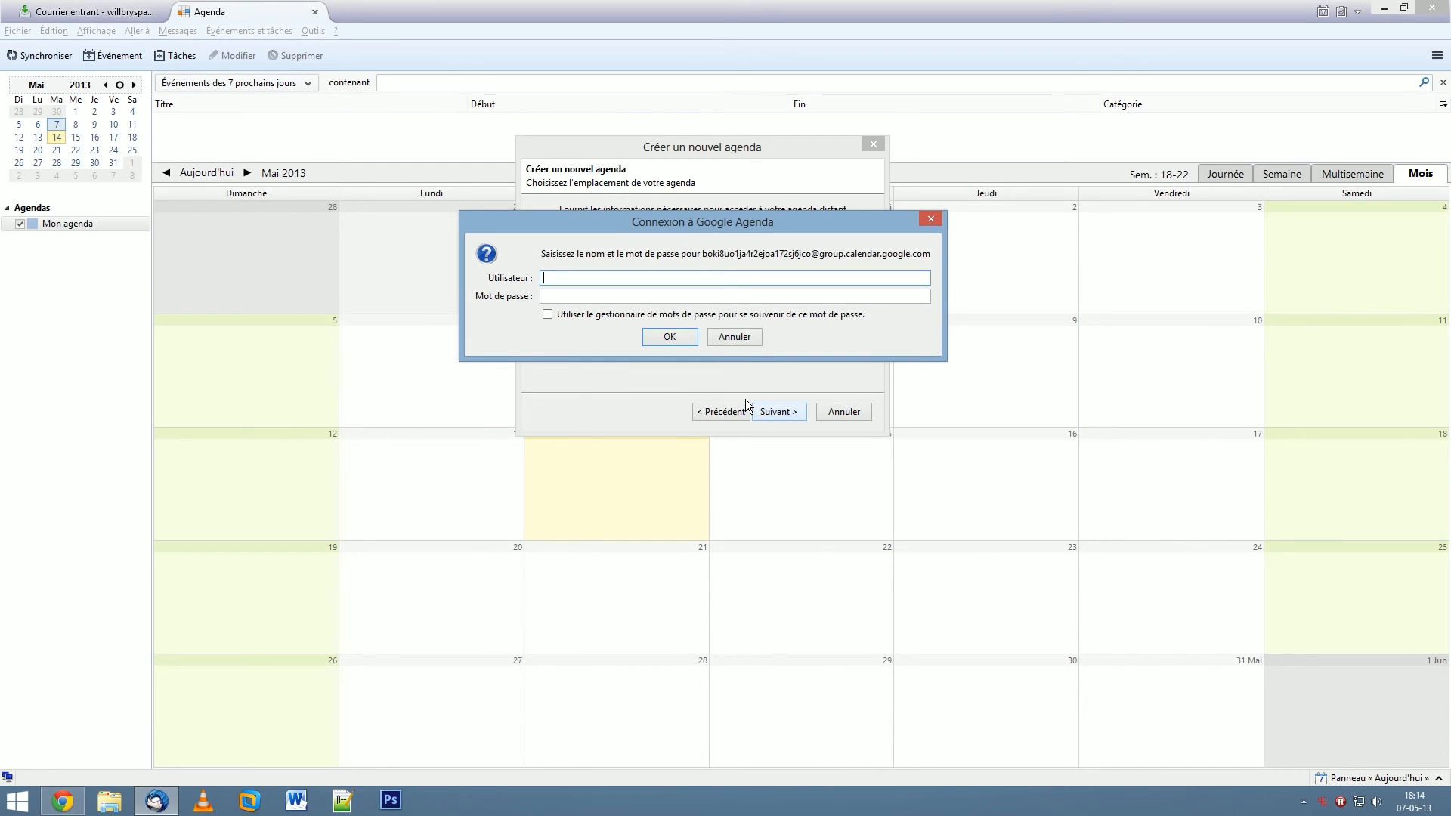
- Enter the Google account username and password, have the password manager save it, and confirm
key("Tab")
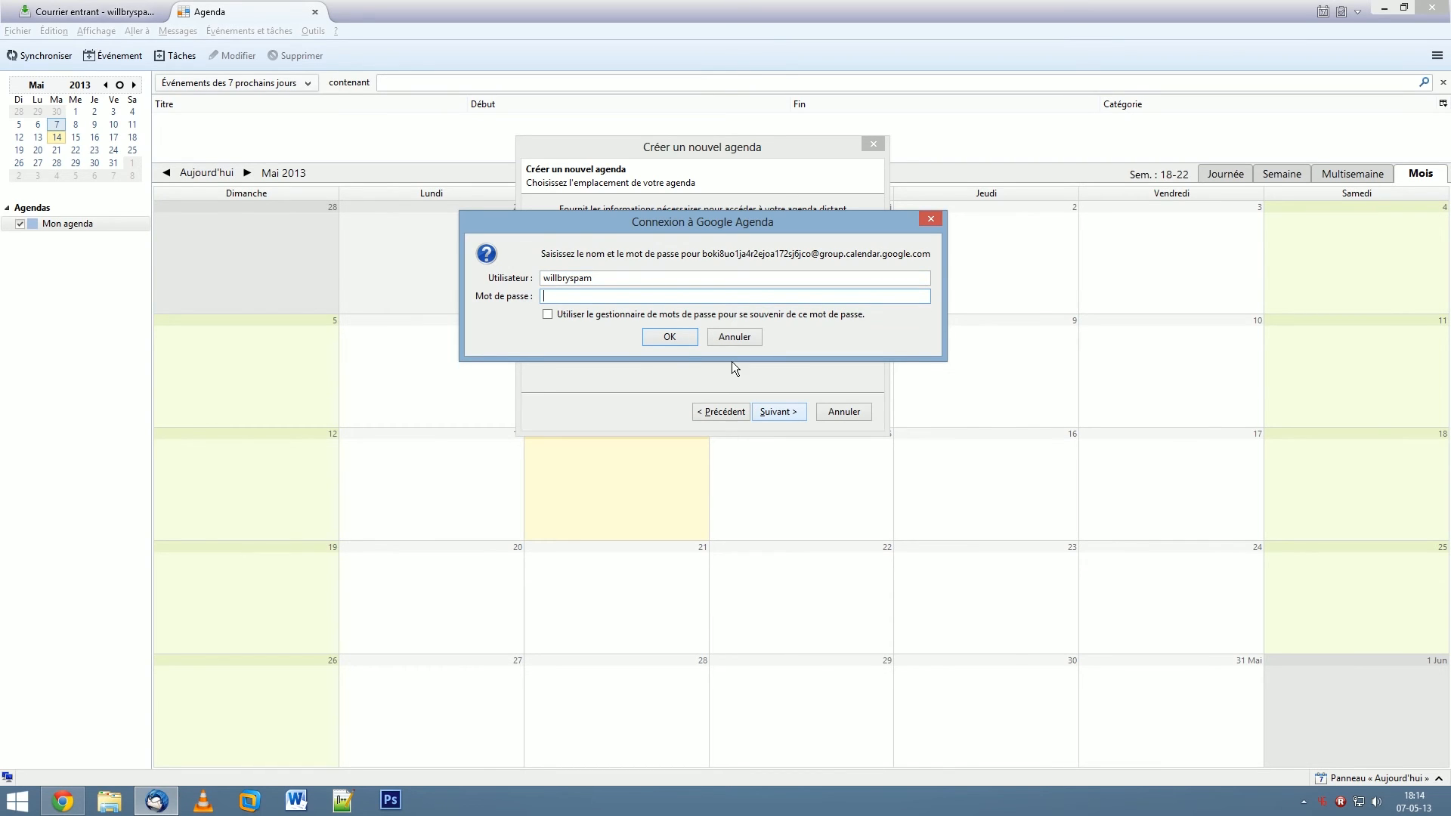
left_click(638, 276)
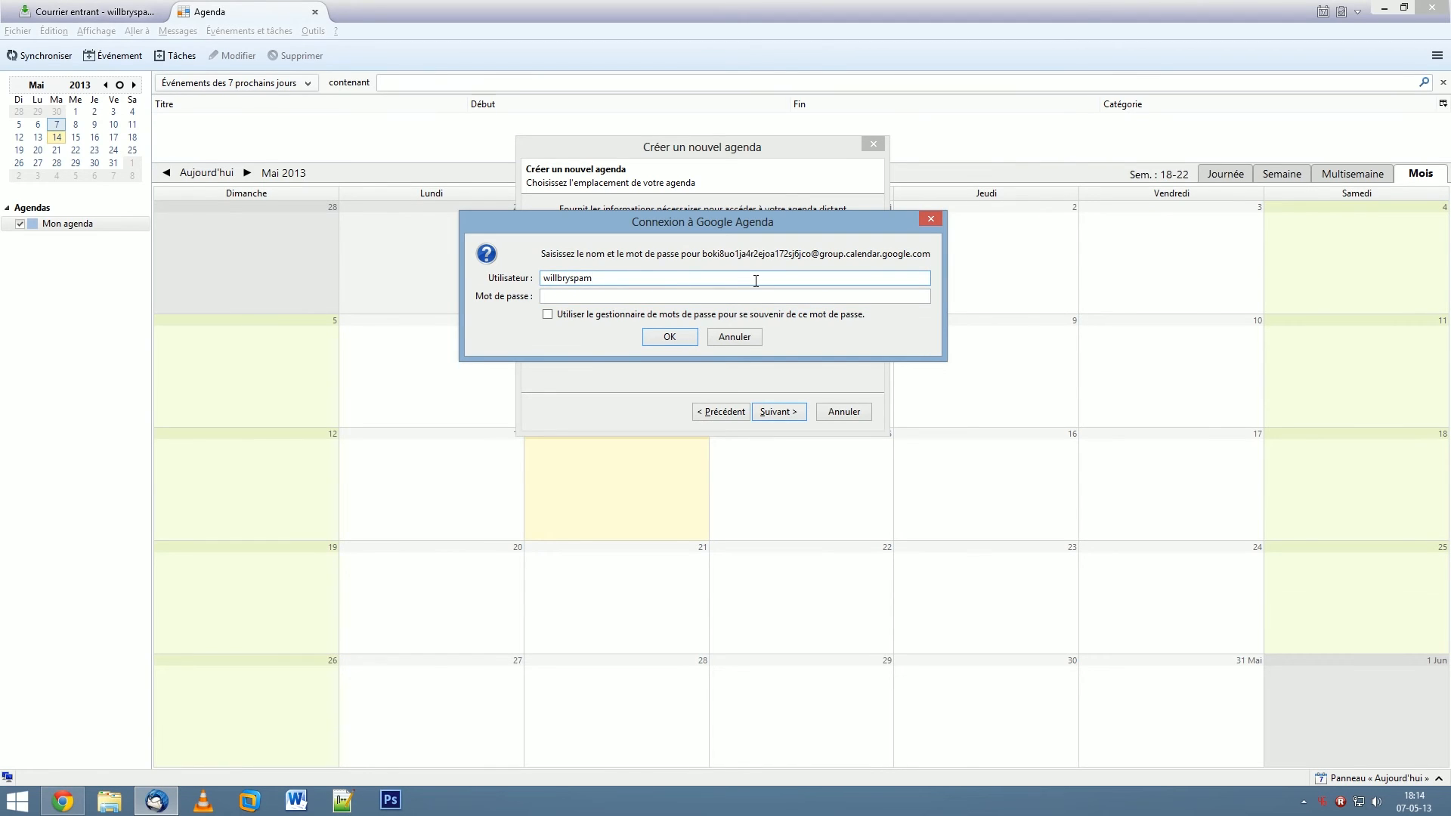
left_click(664, 301)
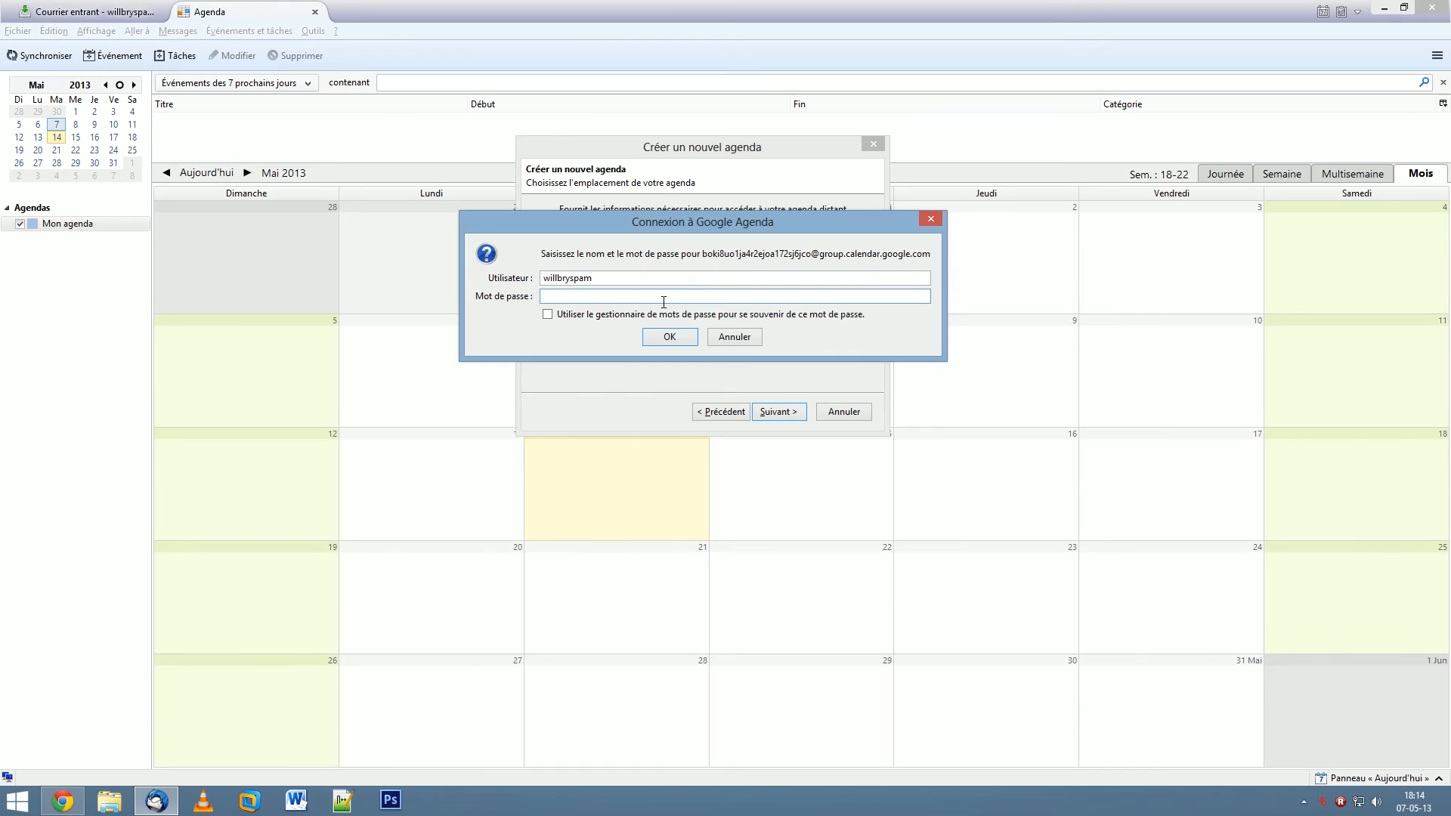
type("•••••••")
left_click(552, 316)
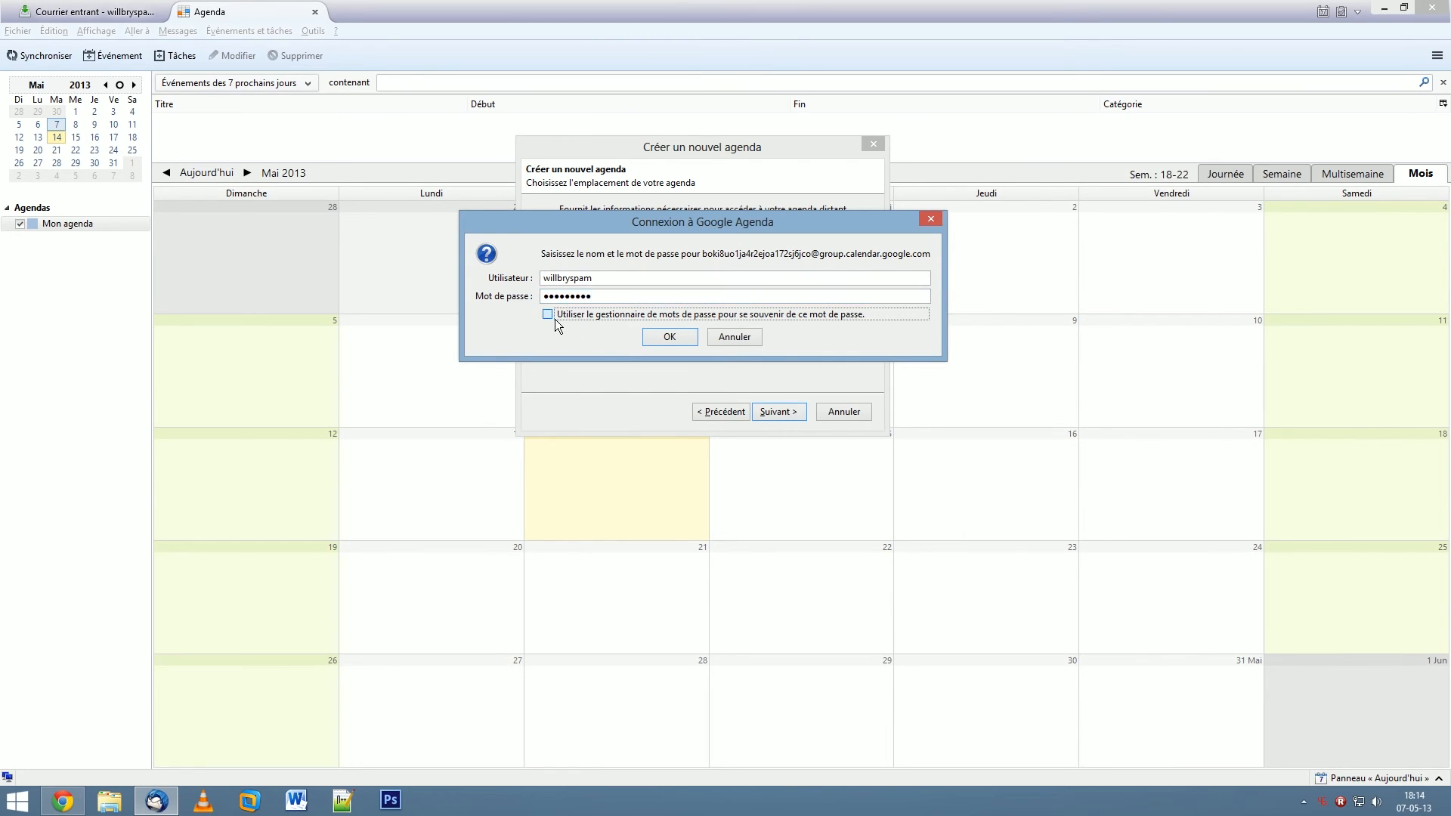
left_click(668, 339)
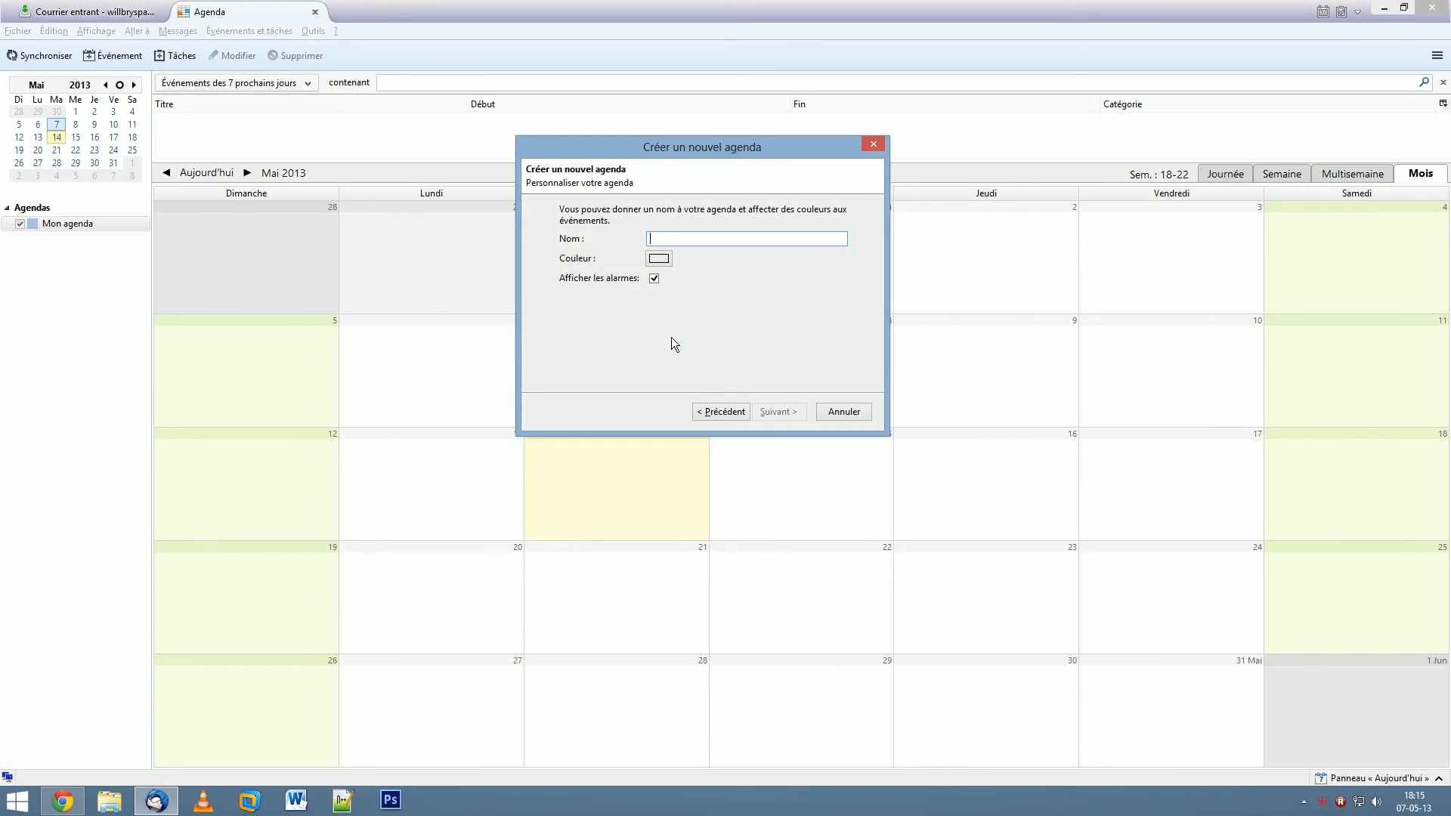
- Name the calendar 'Test' with an amber colour, finish the wizard, and hide Mon agenda
type("Test")
left_click(659, 260)
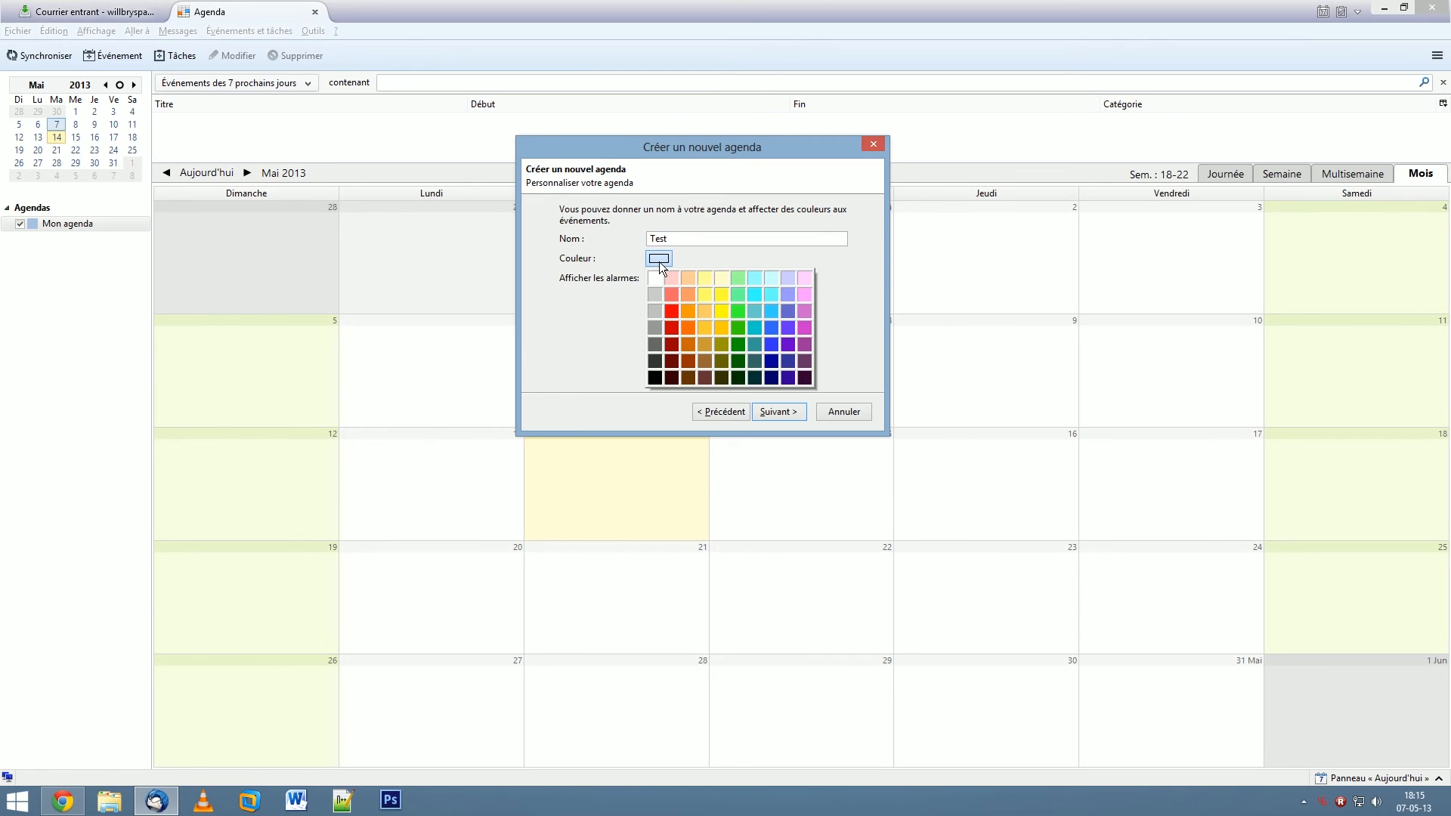
left_click(721, 328)
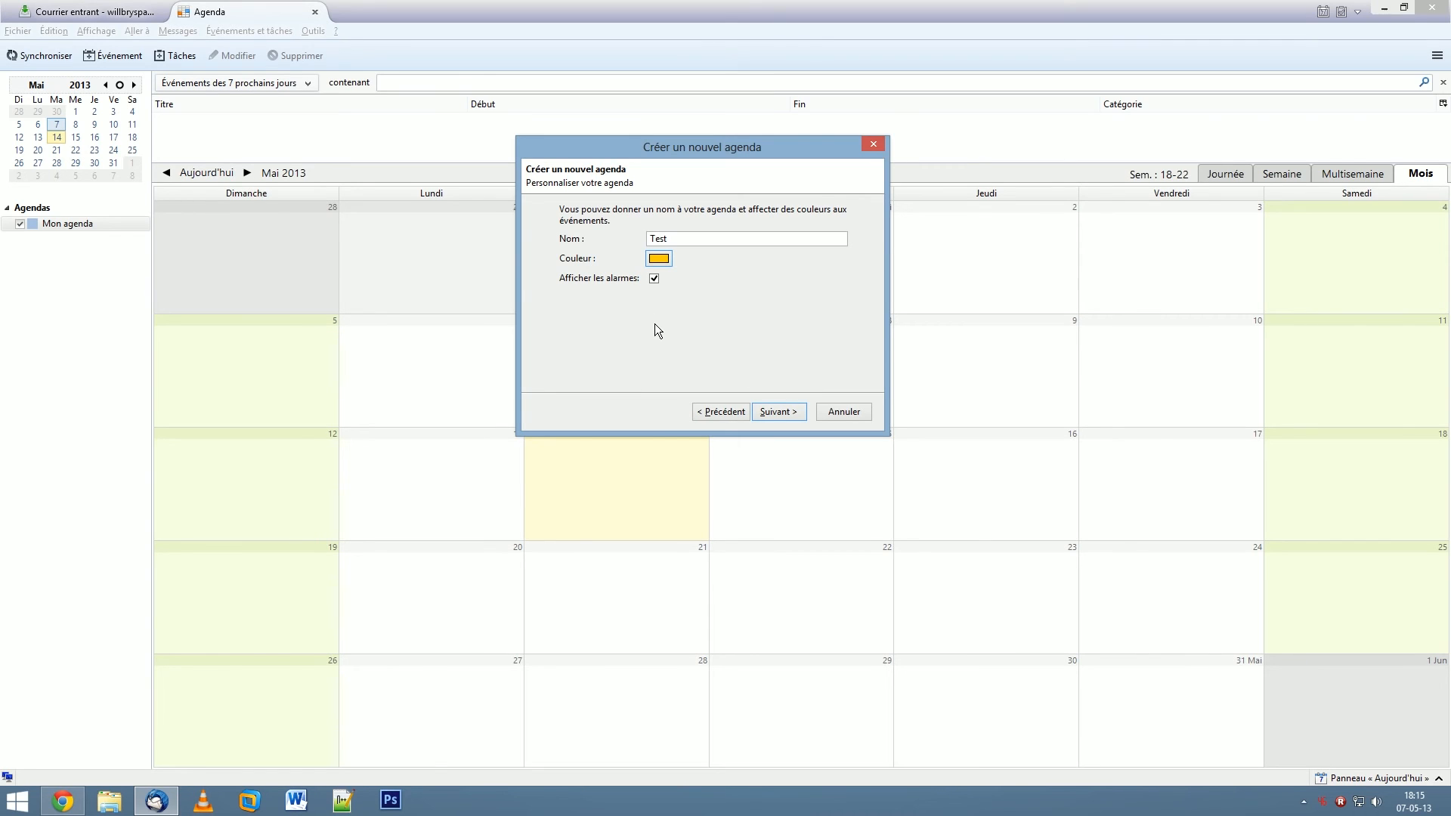
left_click(784, 412)
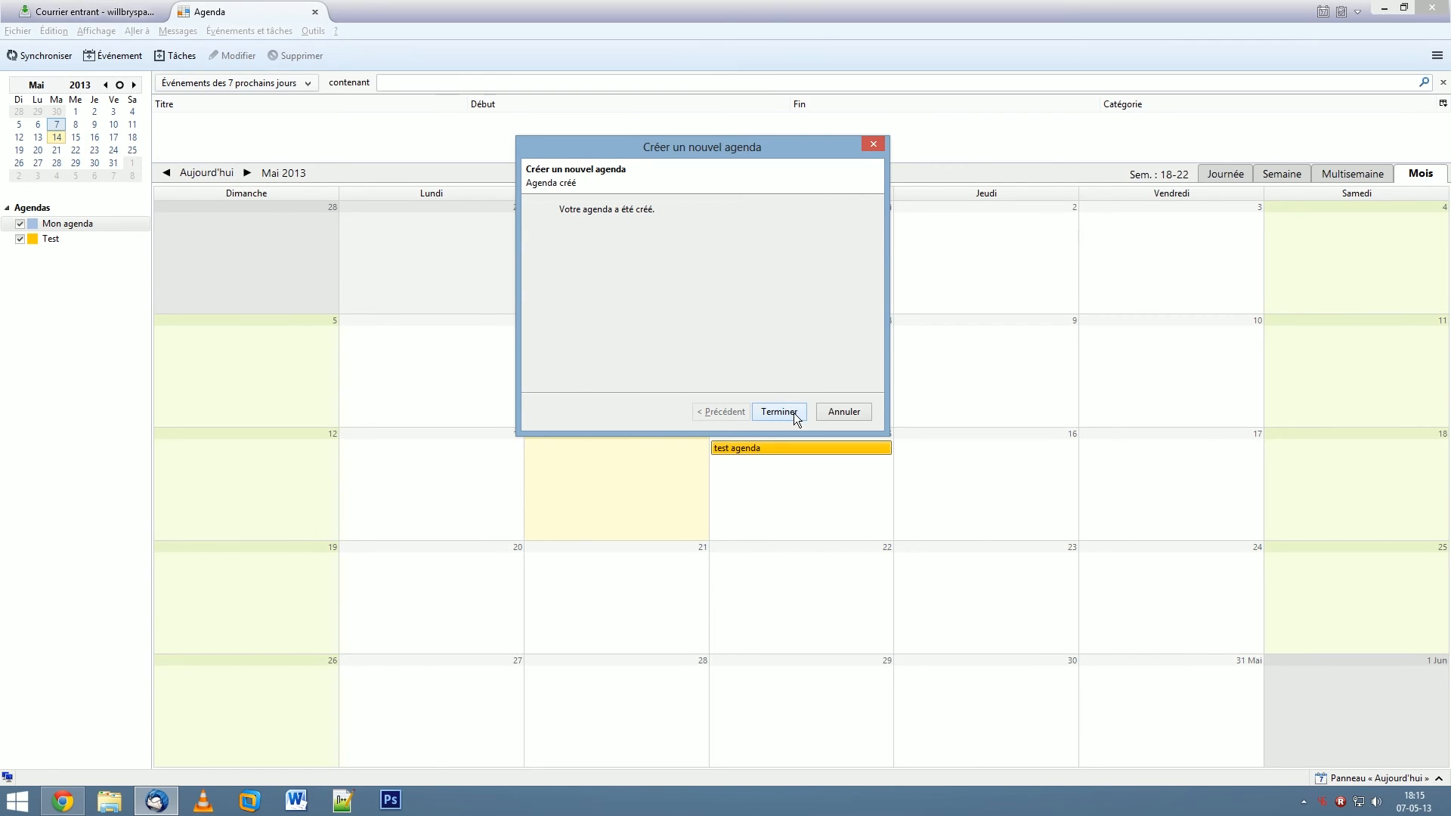
left_click(787, 412)
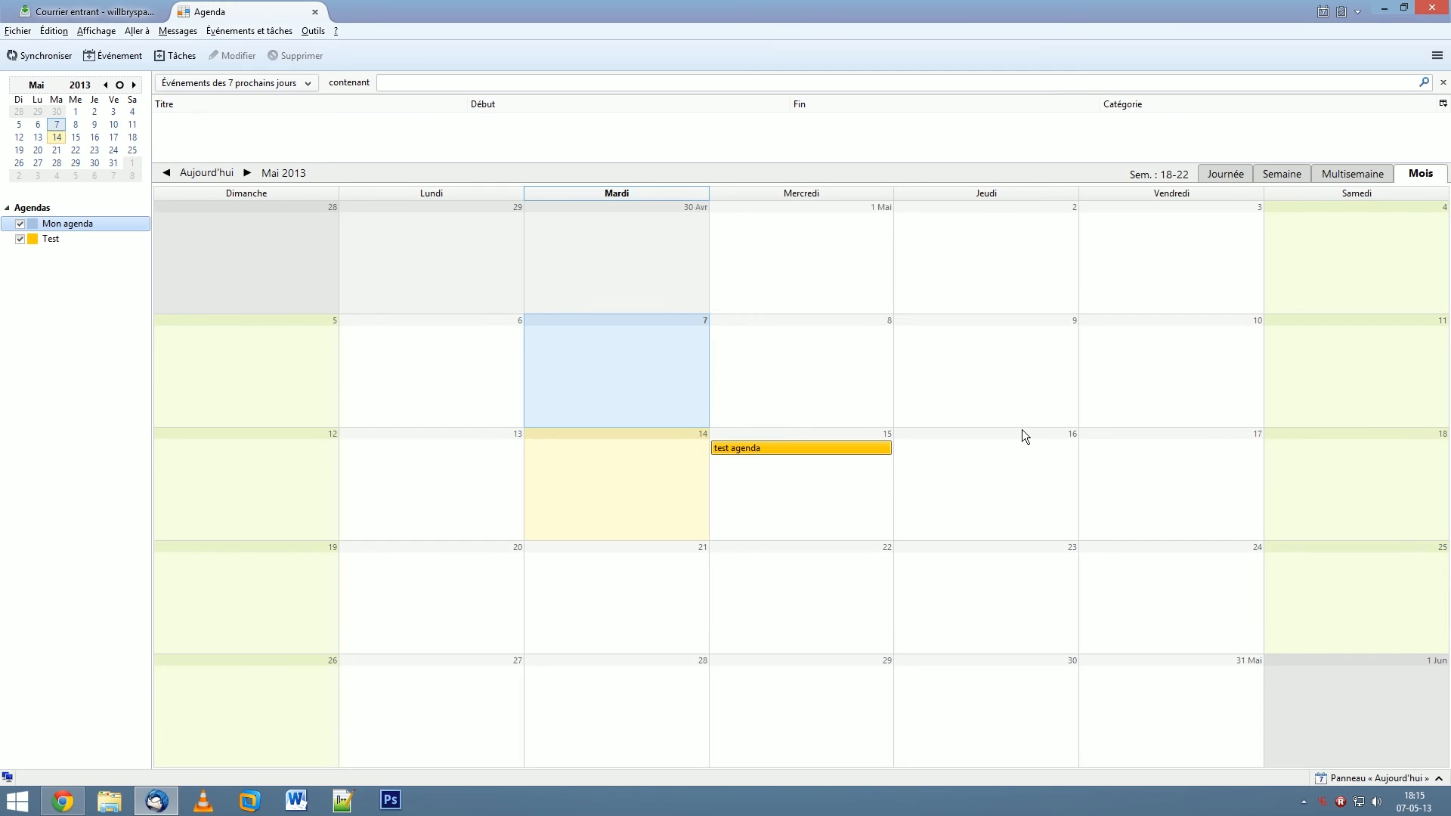
left_click(77, 236)
left_click(19, 224)
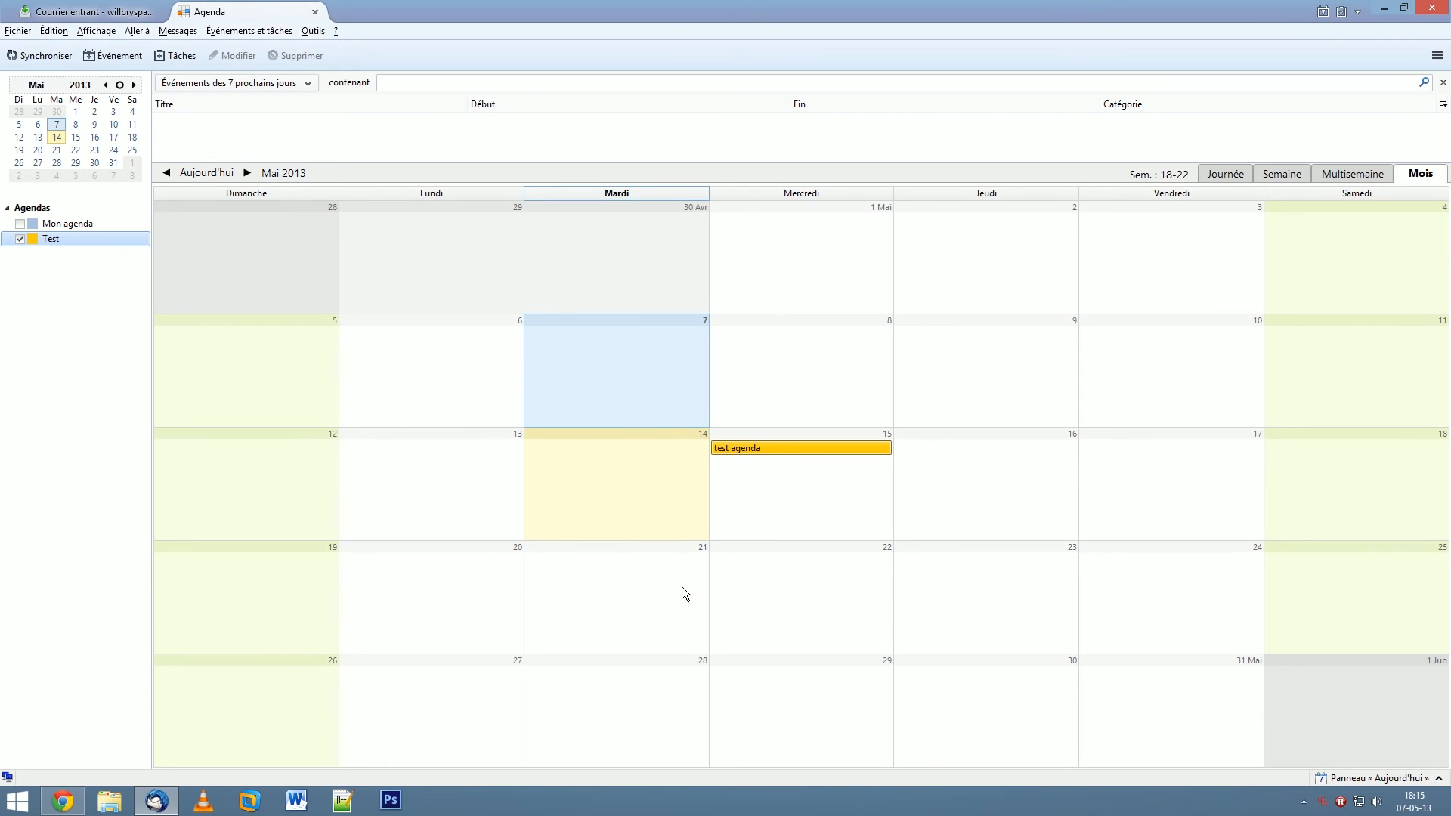
- In Chrome, check Google Calendar's May 2013 month for the 15 May test agenda event, then return to Thunderbird
left_click(63, 801)
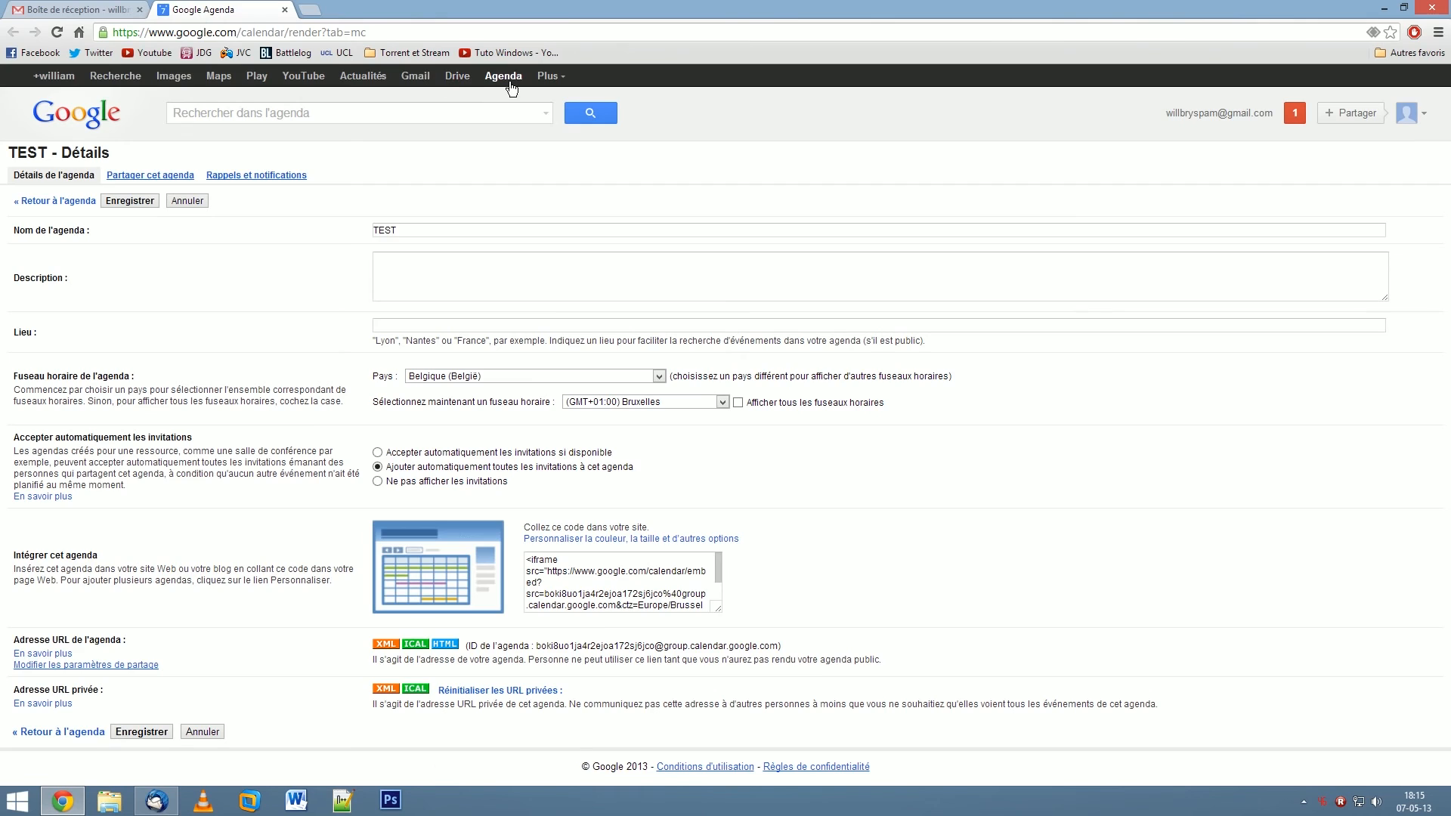
left_click(504, 78)
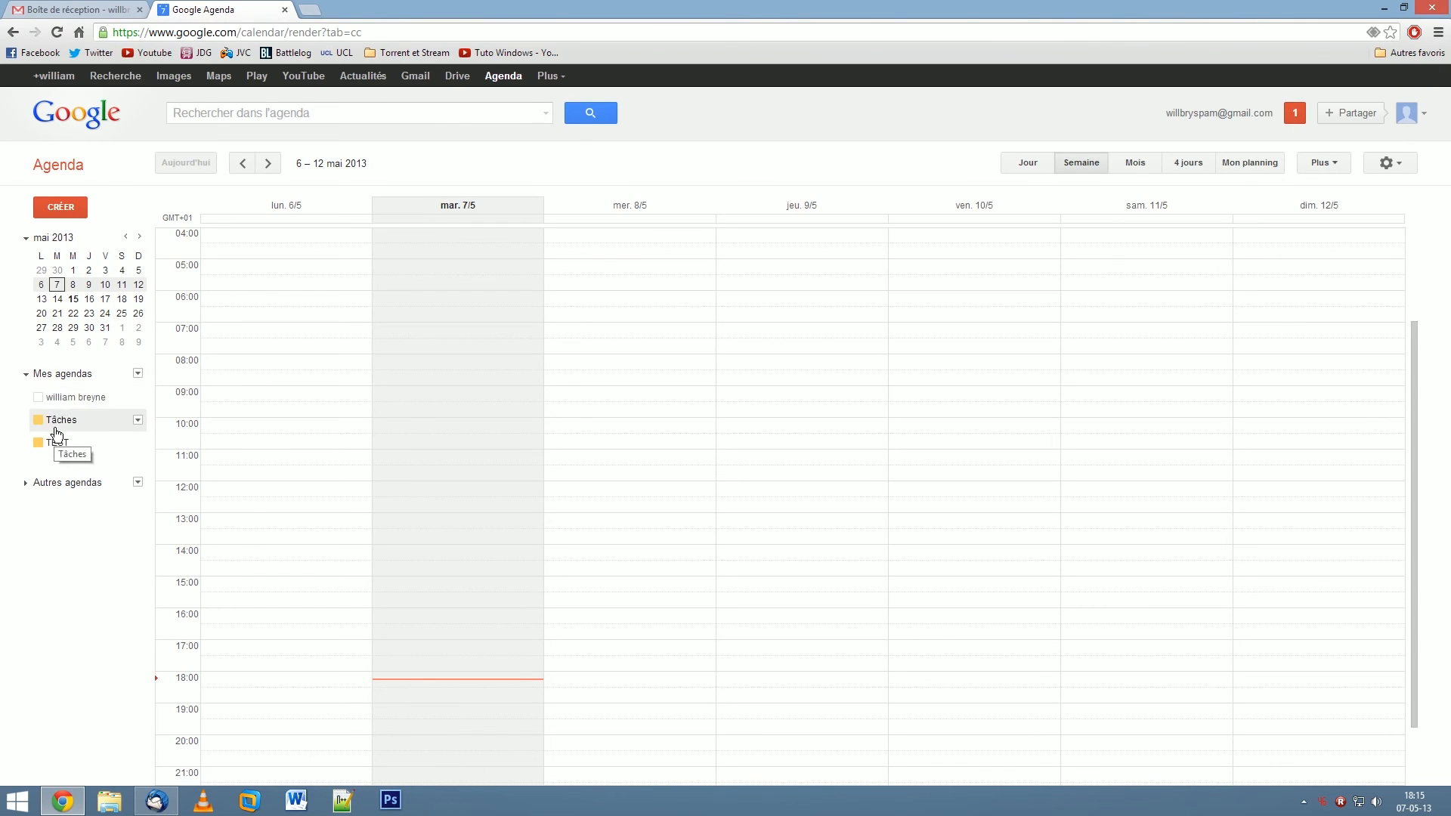
left_click(1138, 166)
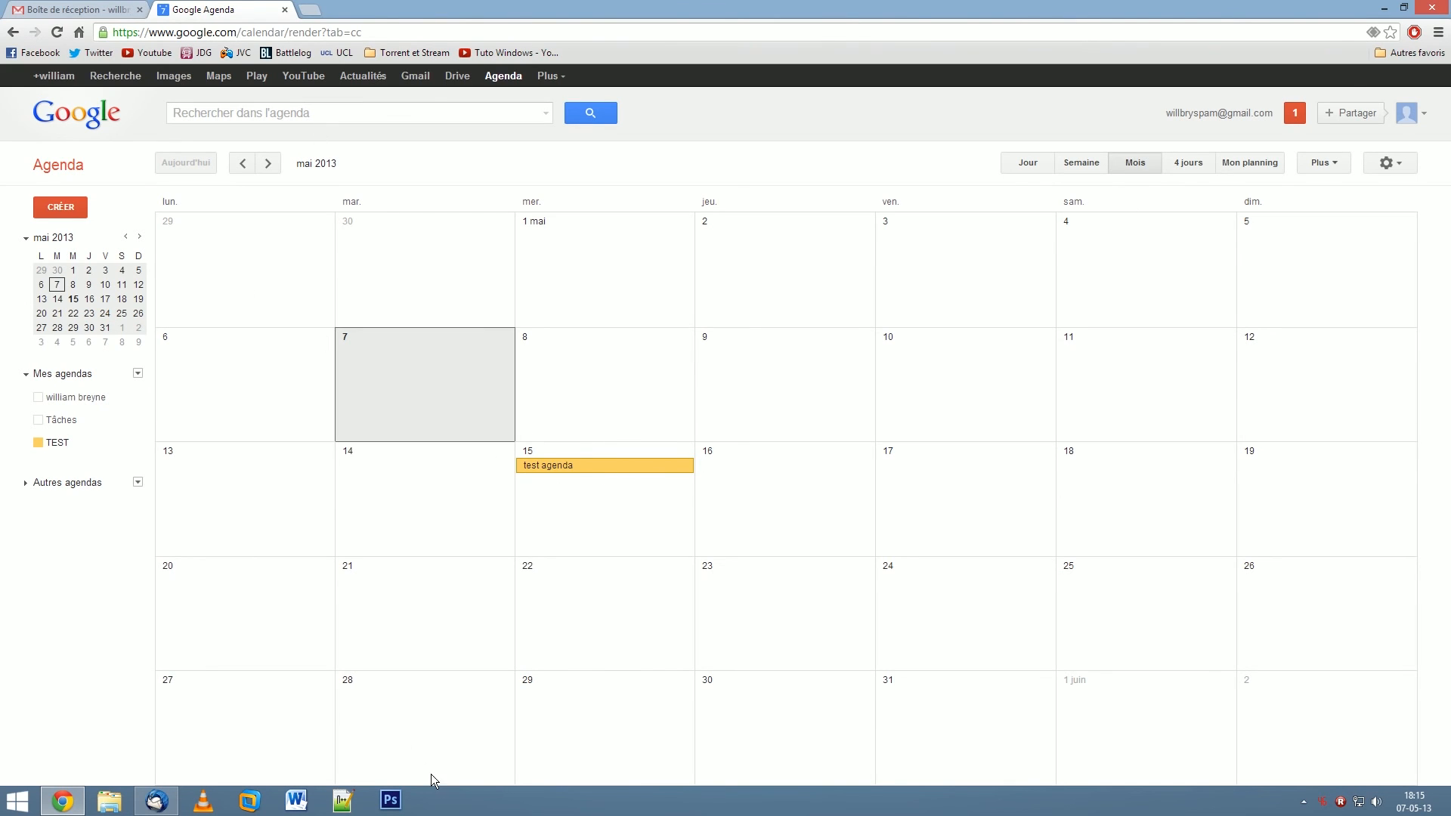
left_click(150, 802)
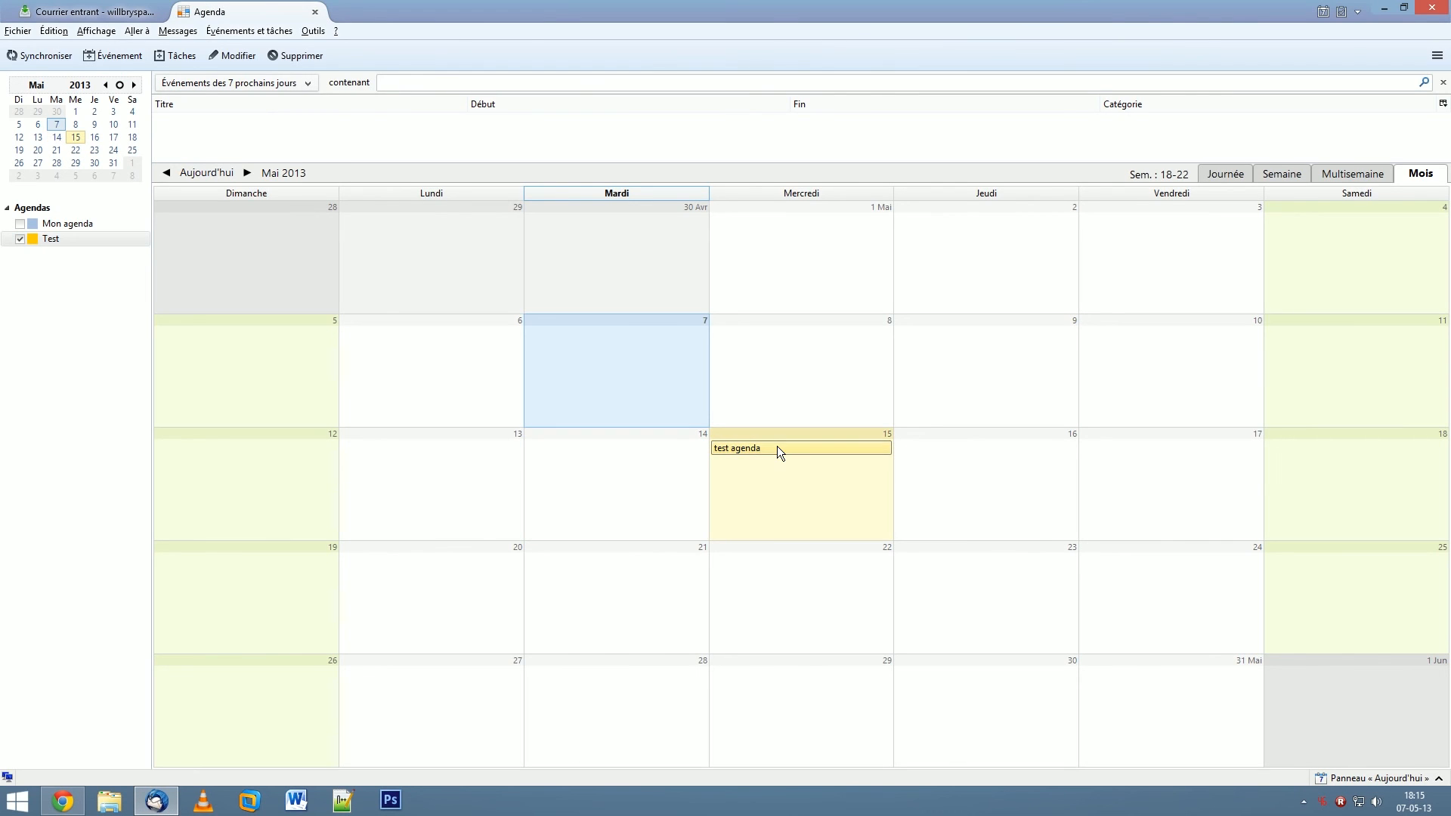
- Create a 'test 2' event on 16 May in the Test calendar and save it
left_click(1017, 512)
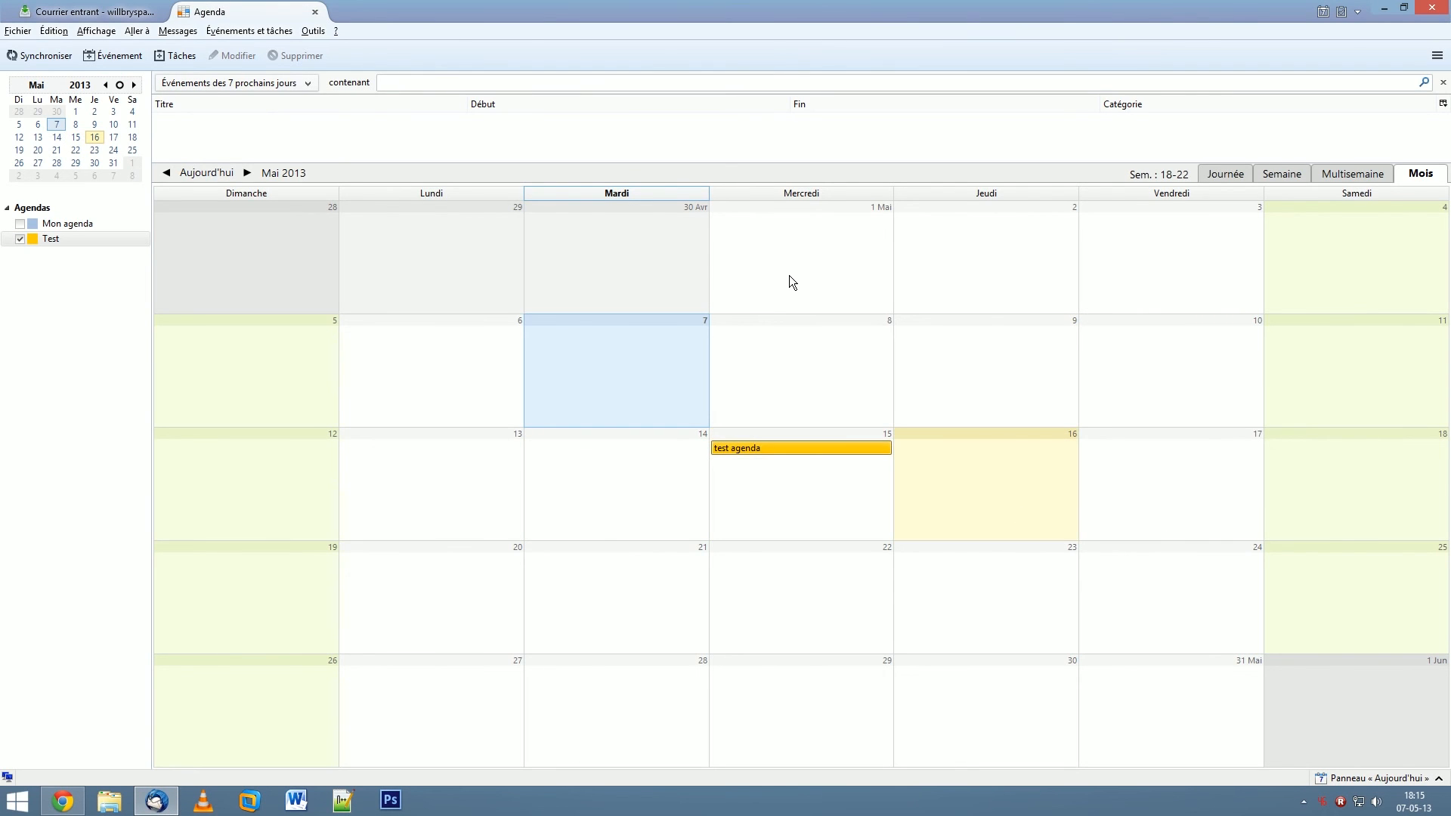
double_click(966, 457)
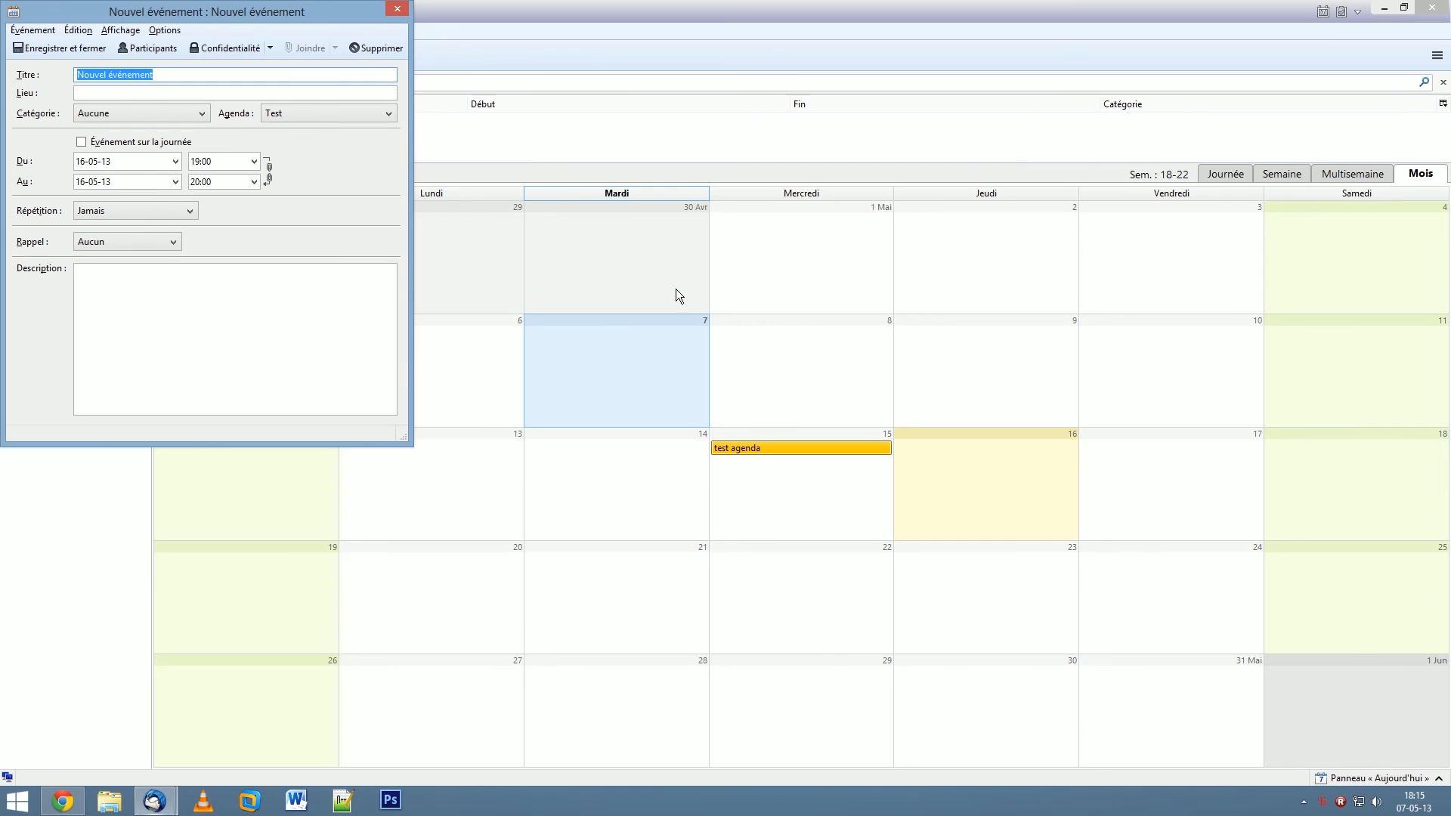
type("test 2")
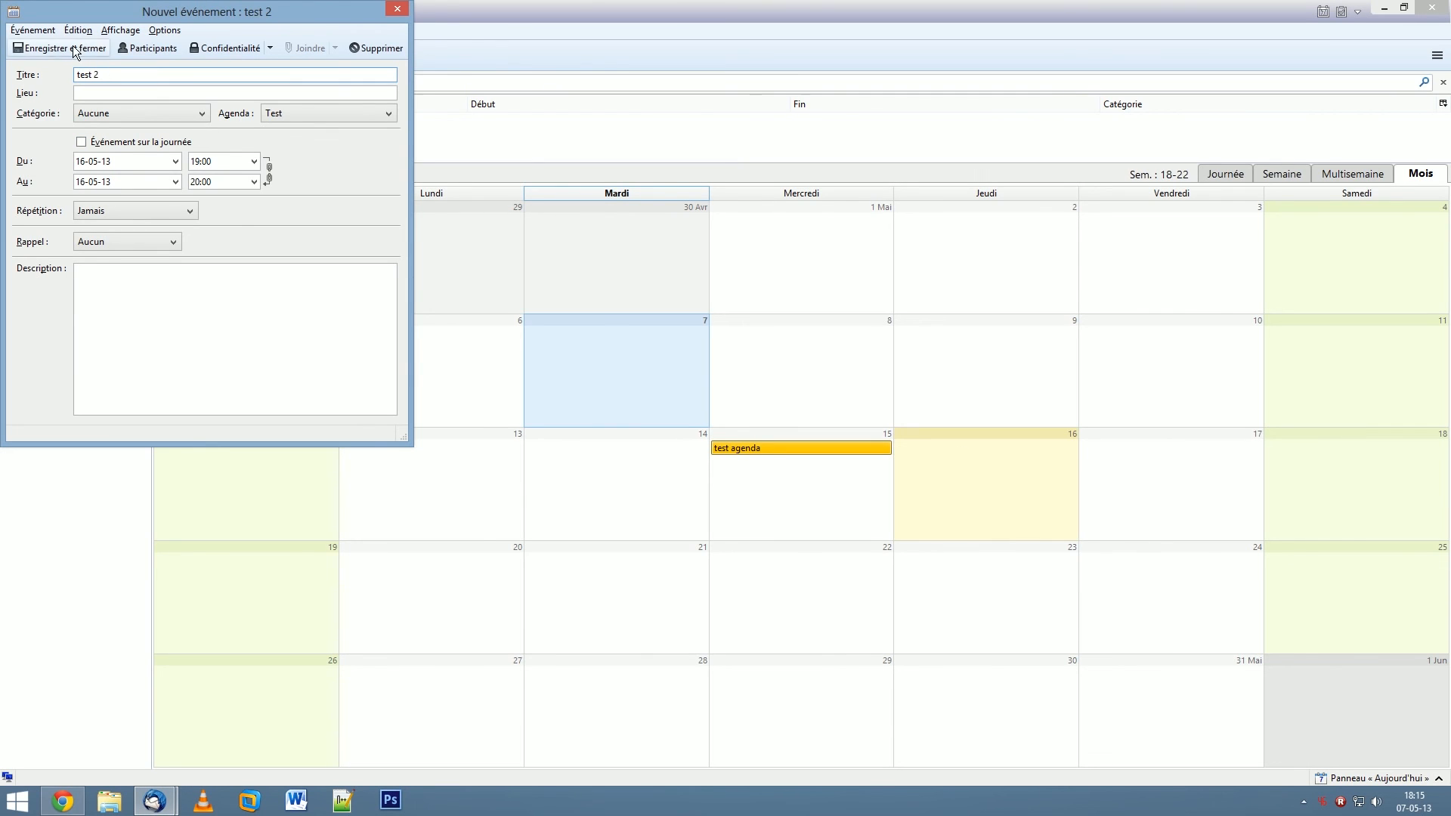
left_click(34, 48)
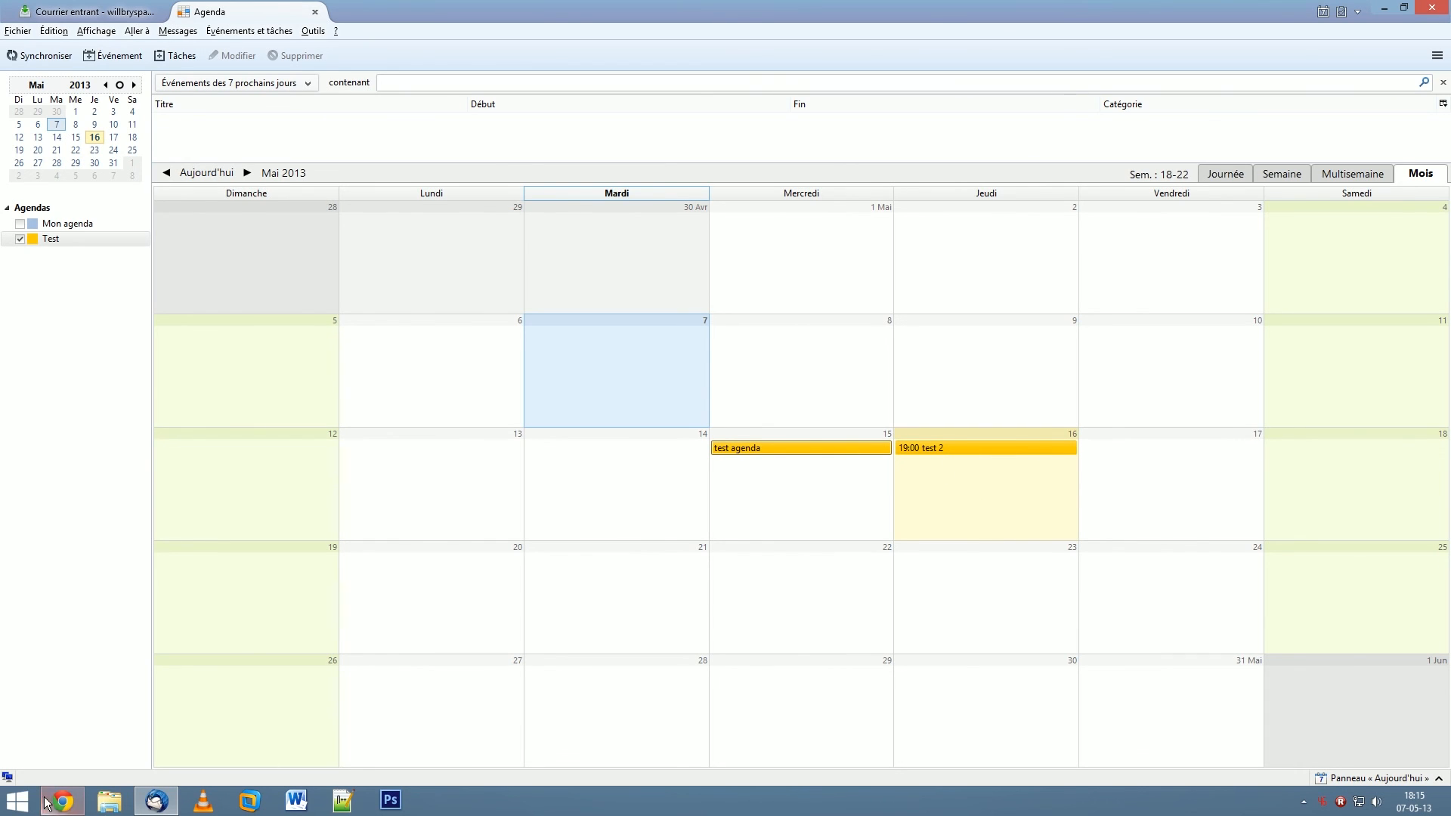
- Synchronise, reload Google Calendar's May month to confirm test 2 on 16 May, then close Thunderbird
left_click(35, 57)
left_click(63, 802)
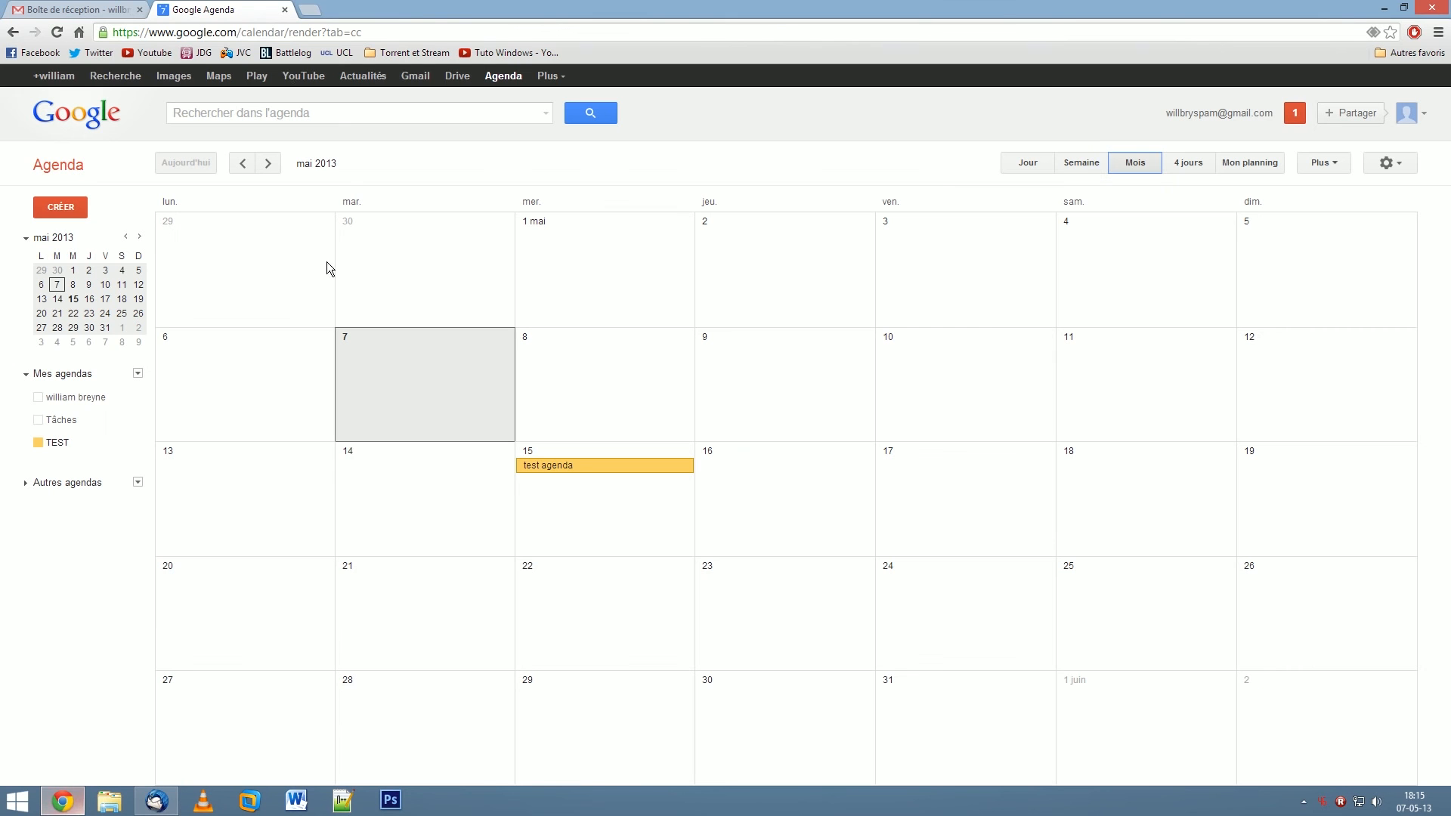
left_click(61, 33)
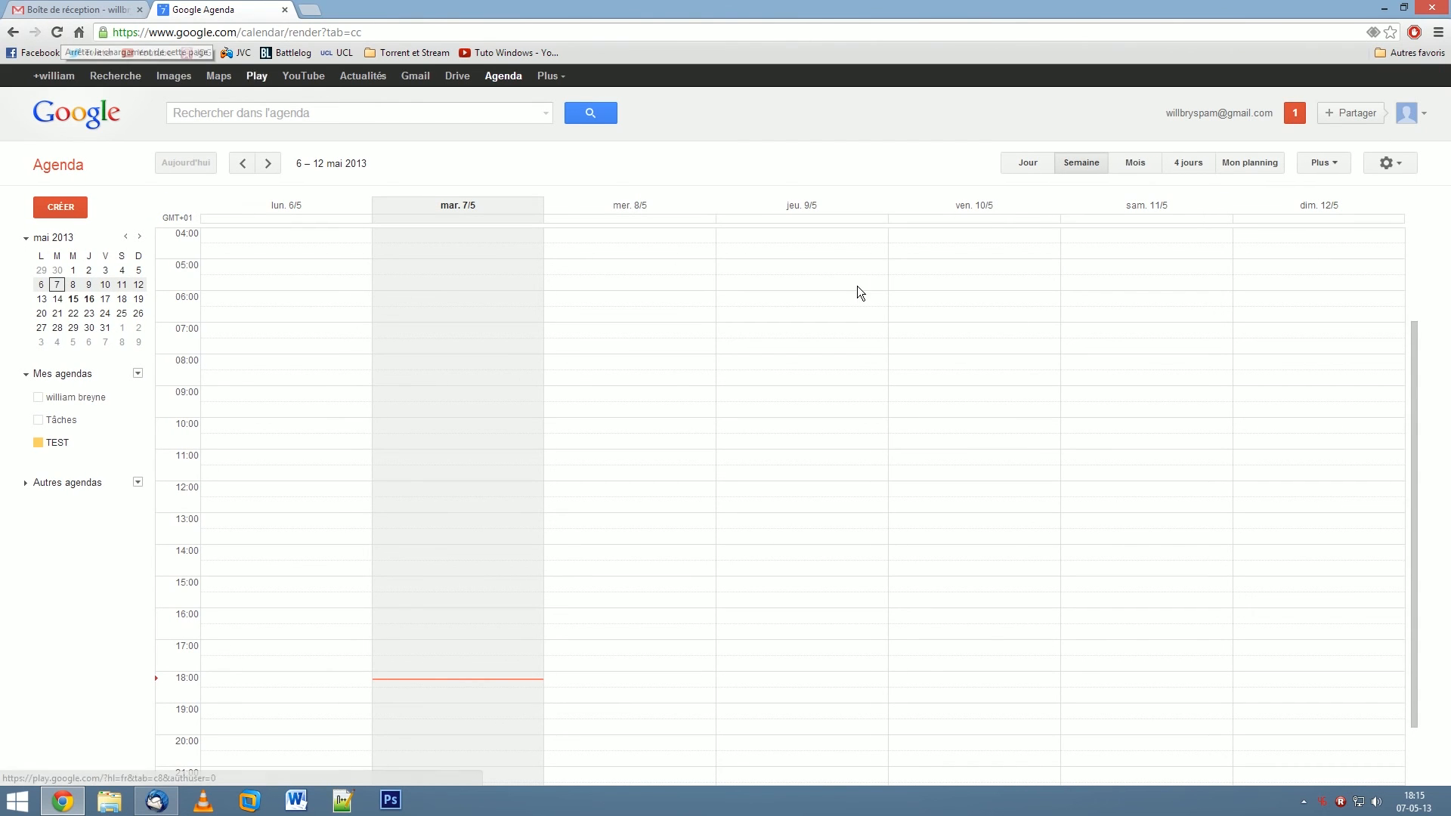
left_click(1136, 165)
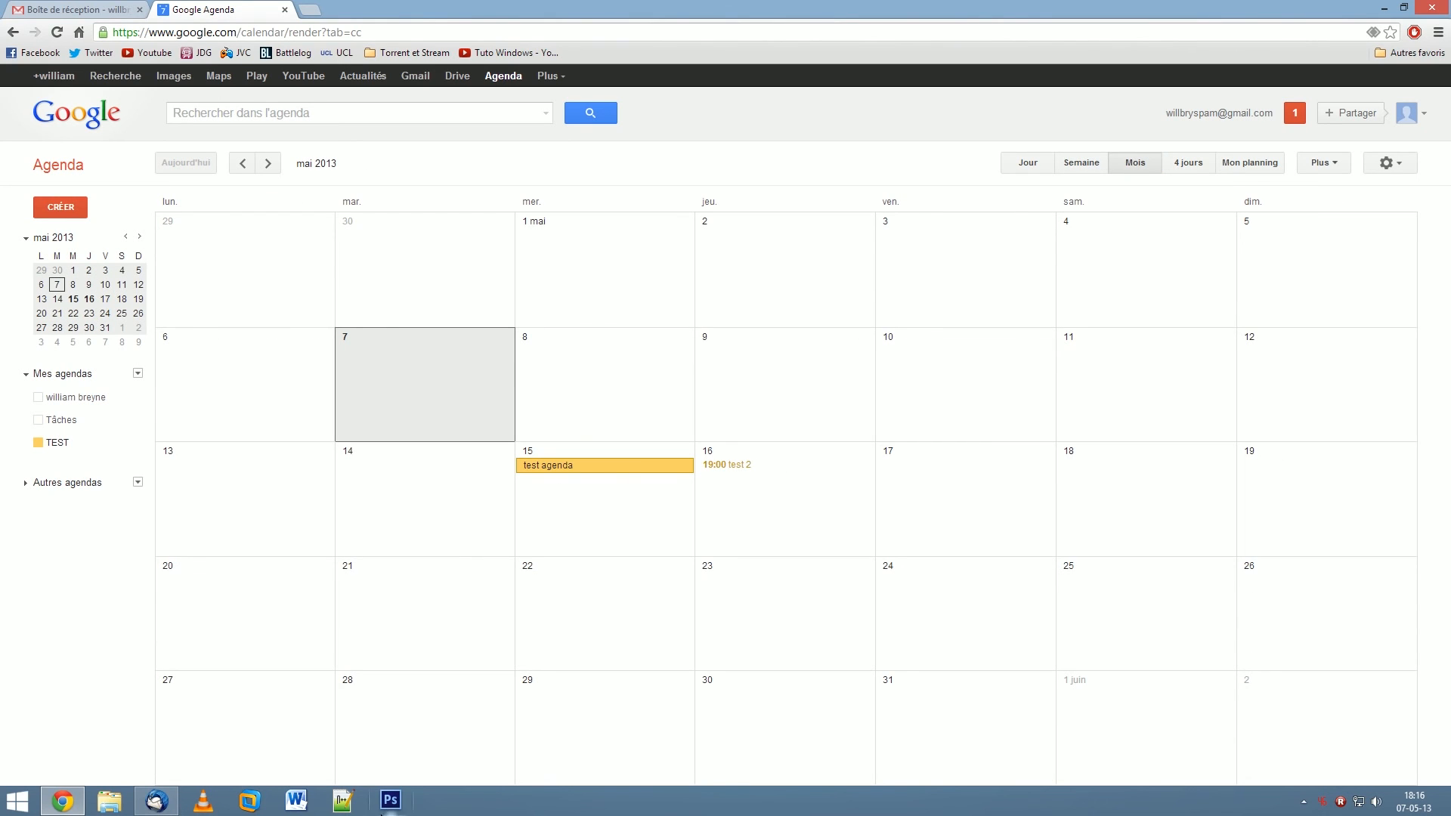
left_click(158, 801)
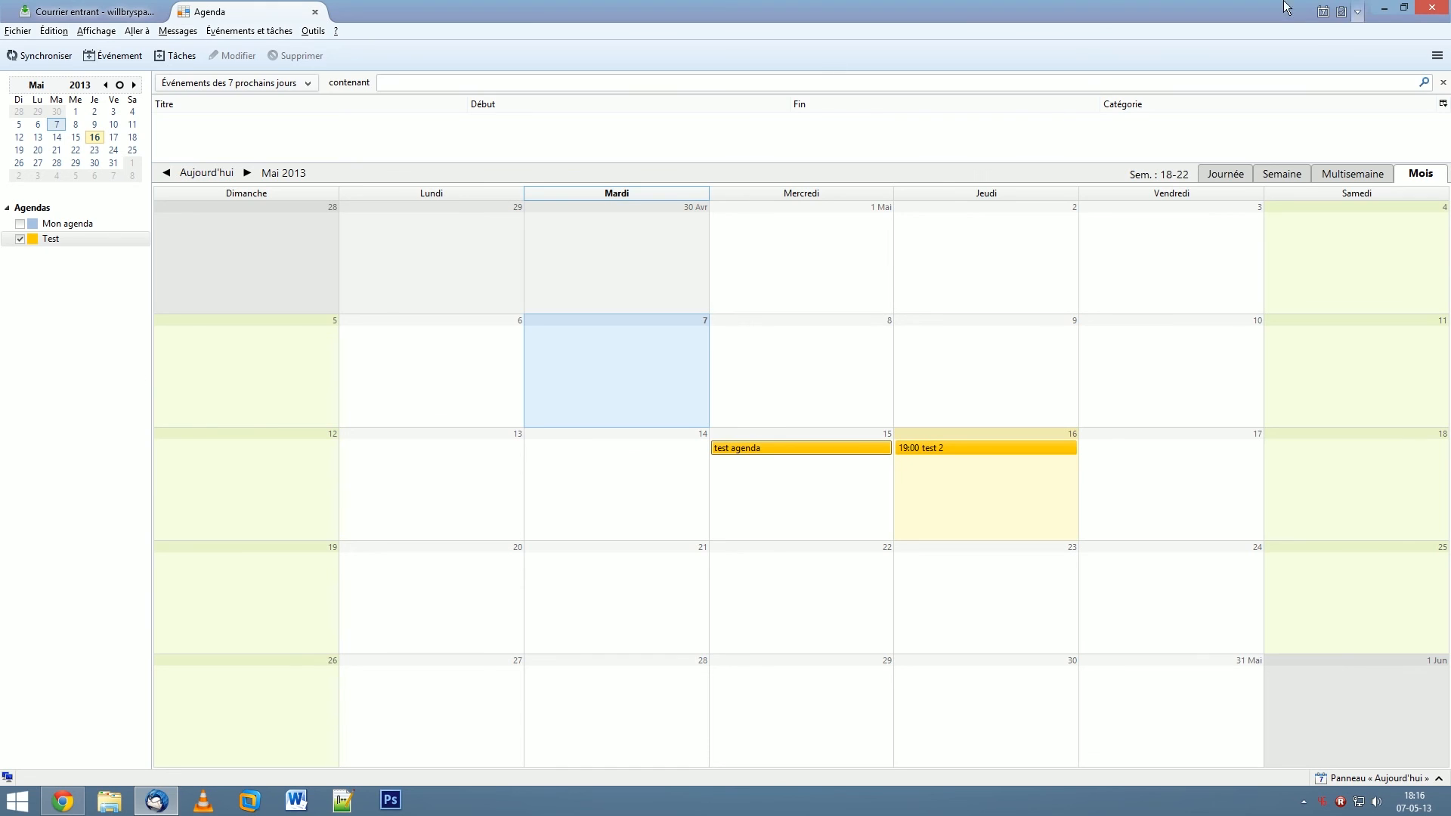
left_click(1440, 6)
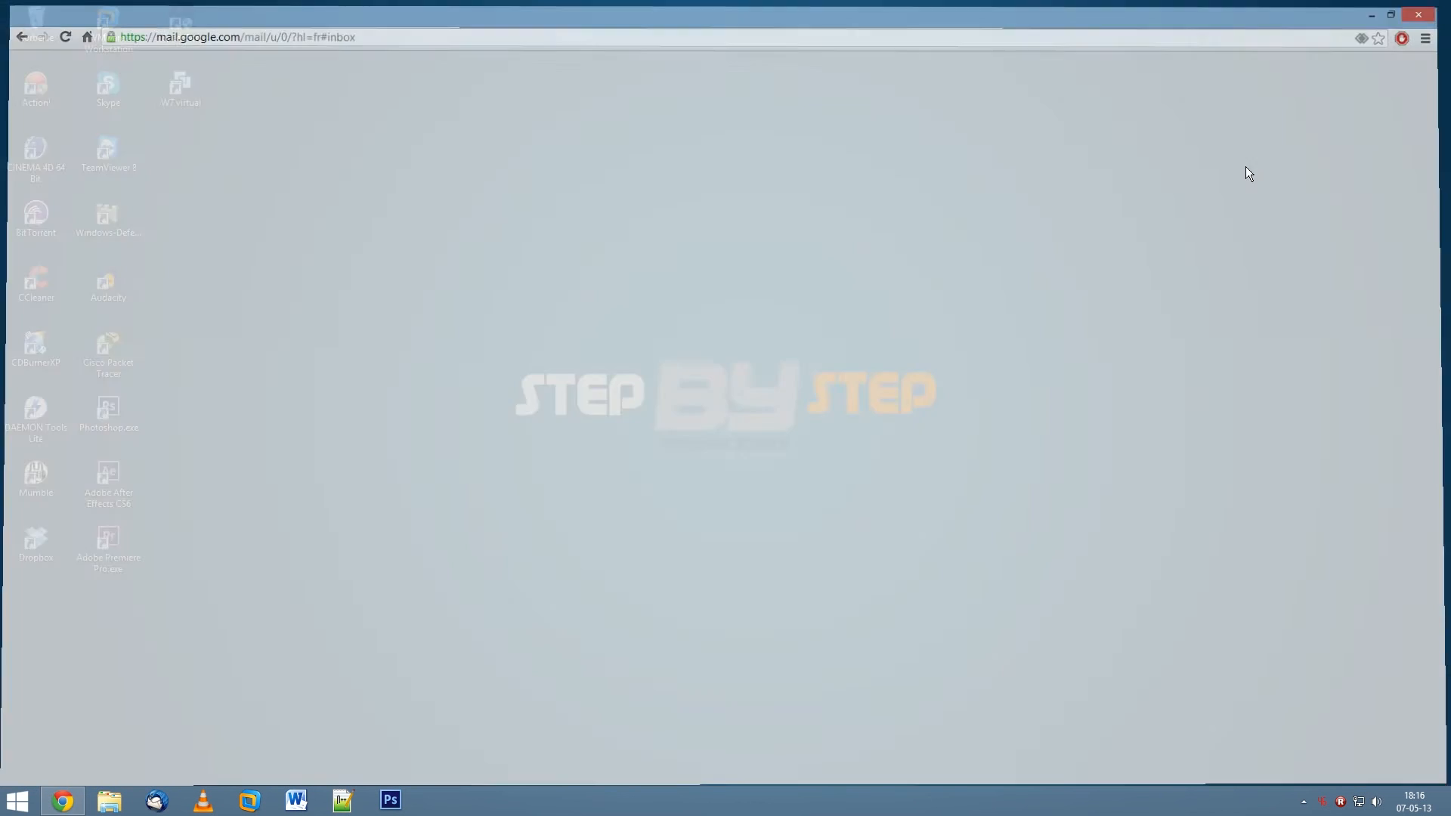